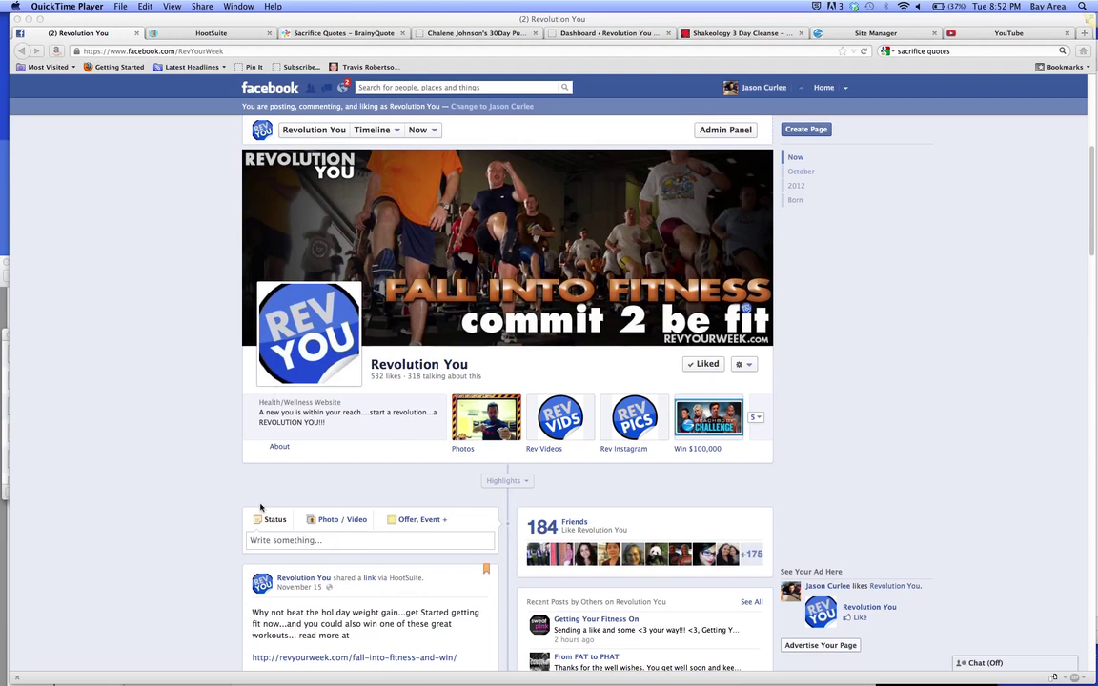
# Draft 'How was your workout today?' in the Revolution You page's status box.
pyautogui.click(274, 545)
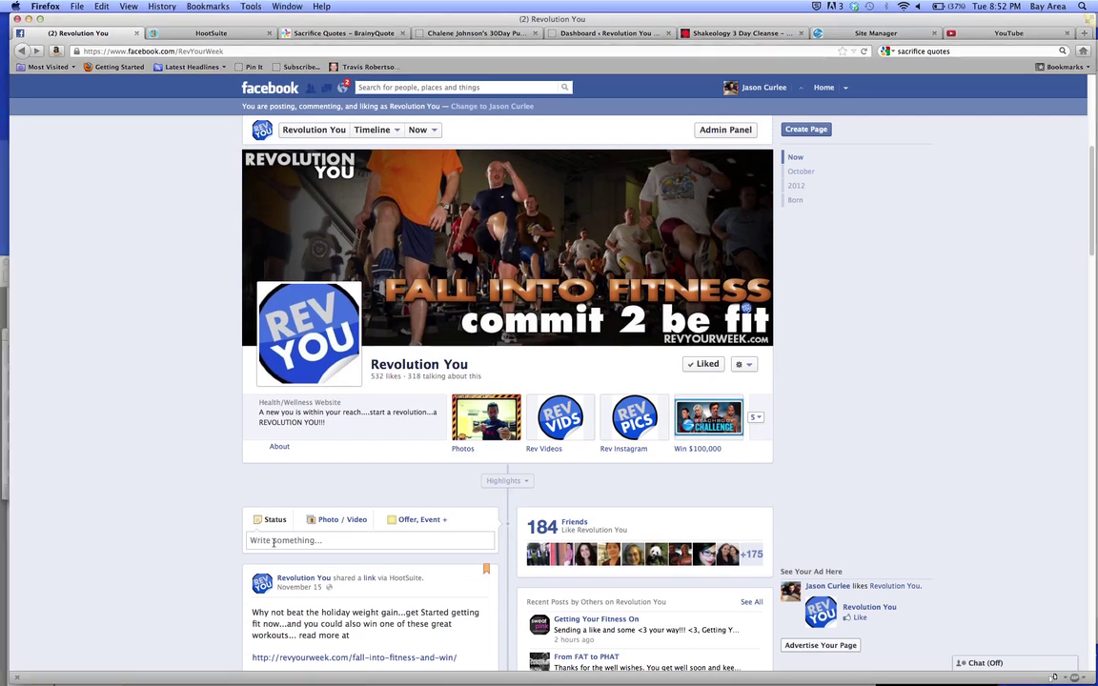
pyautogui.click(274, 543)
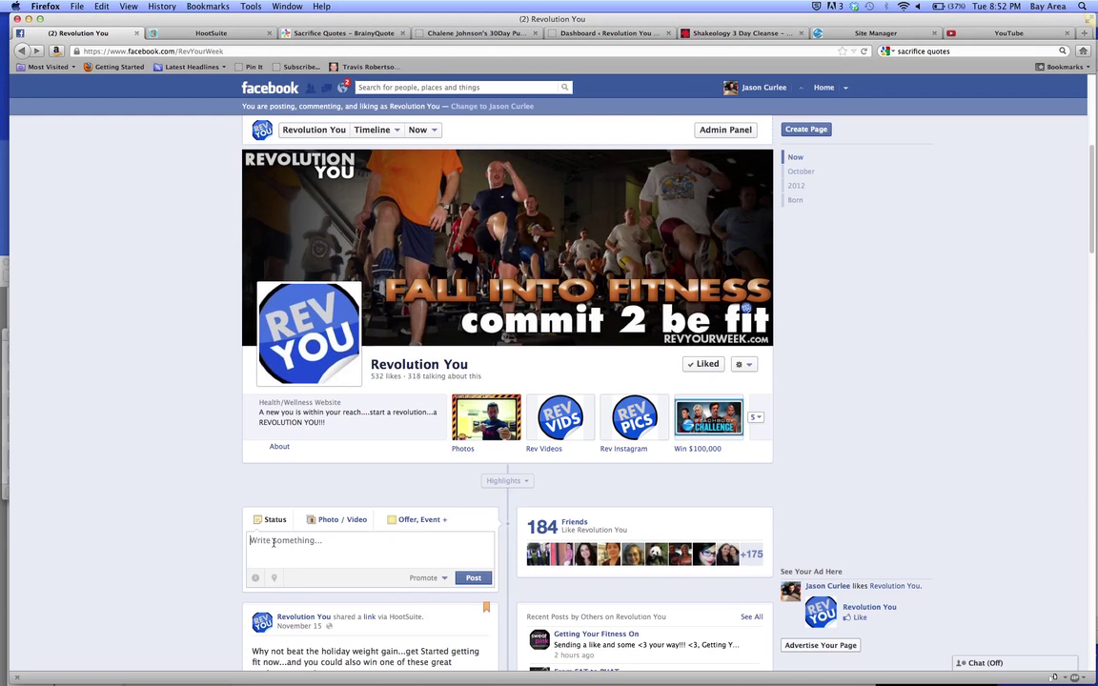
pyautogui.write('How was you r workout today?')
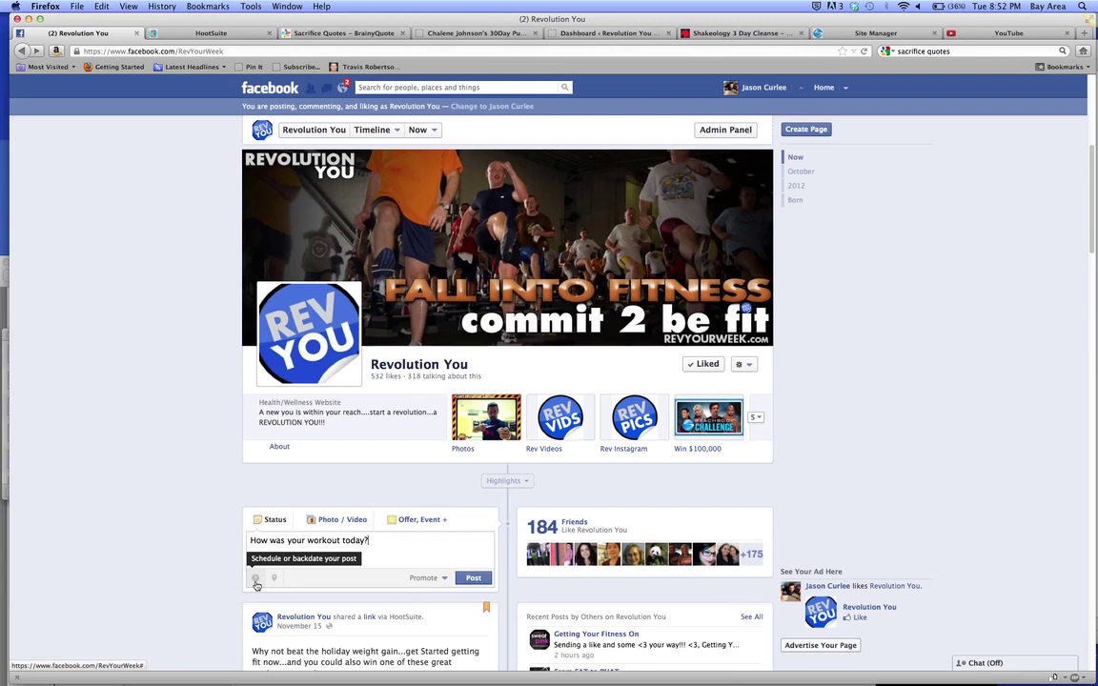
# Set the post's schedule date to November 24, 2012.
pyautogui.click(255, 581)
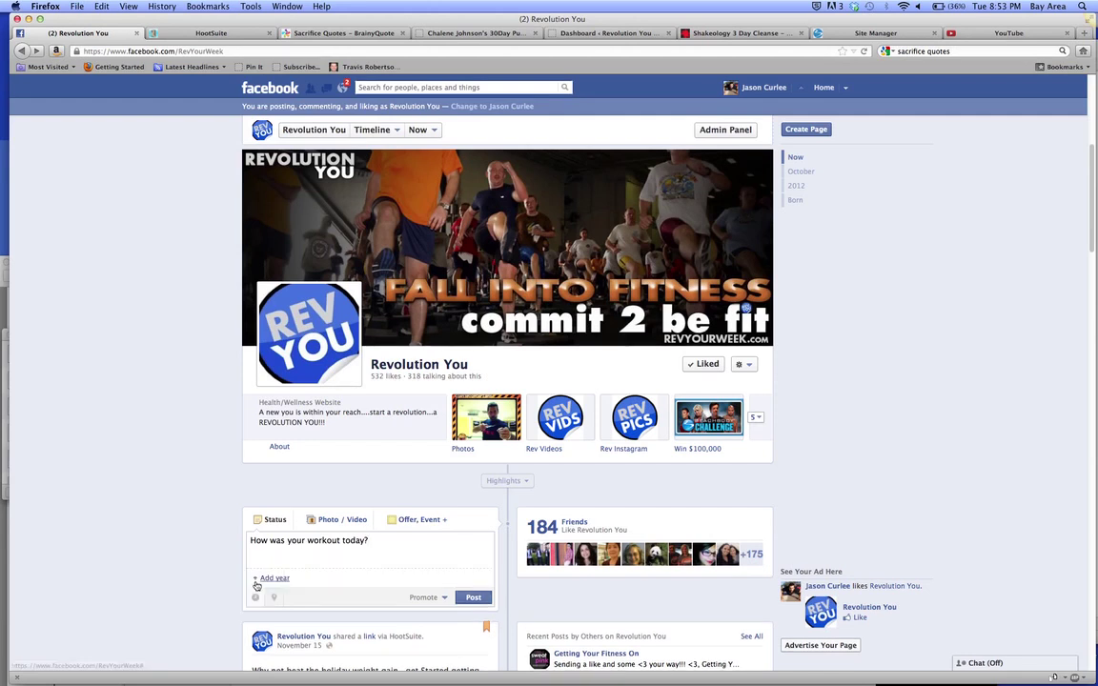
pyautogui.click(256, 580)
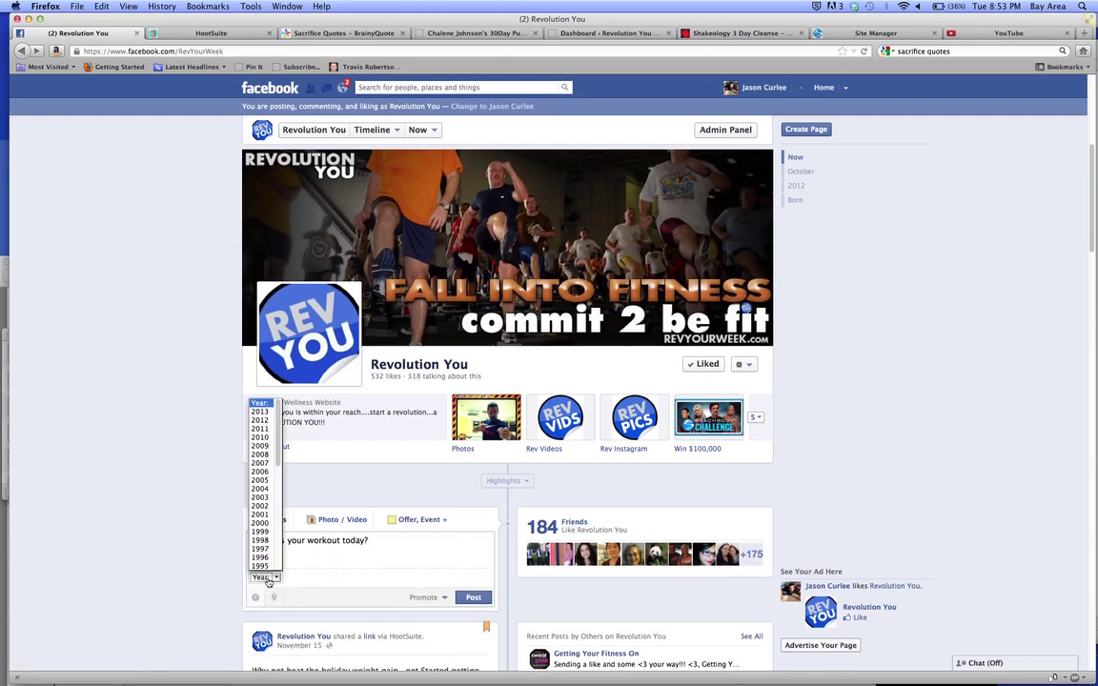
pyautogui.click(270, 420)
pyautogui.click(314, 577)
pyautogui.click(307, 578)
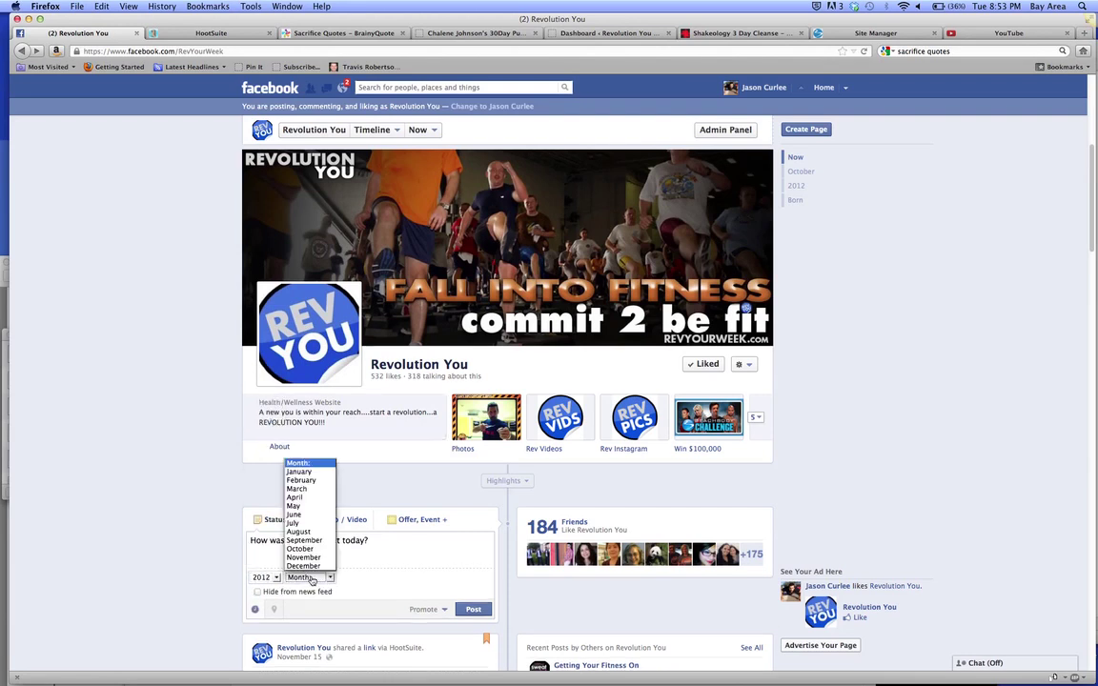
pyautogui.click(303, 557)
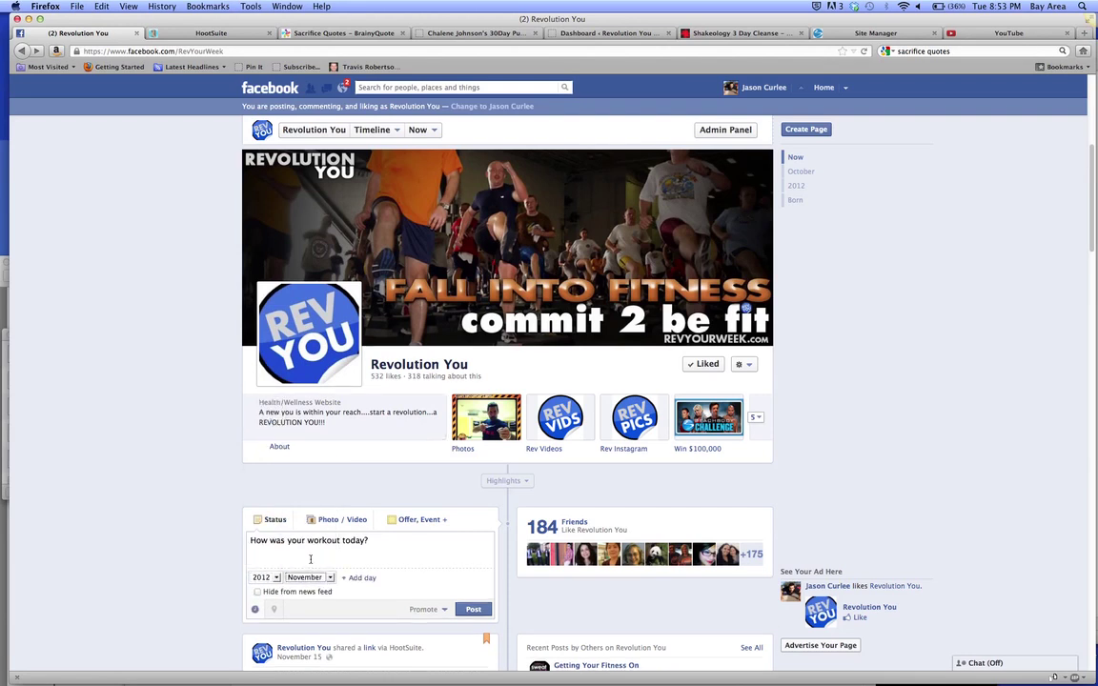
pyautogui.click(351, 578)
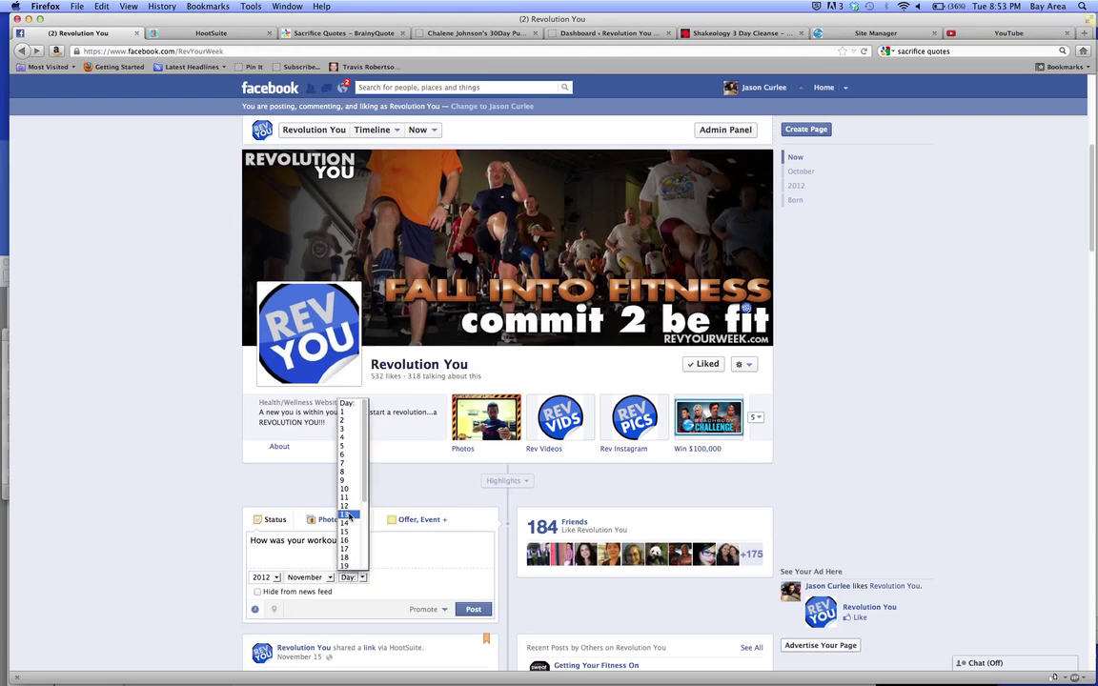
pyautogui.scroll(-3, 349, 516)
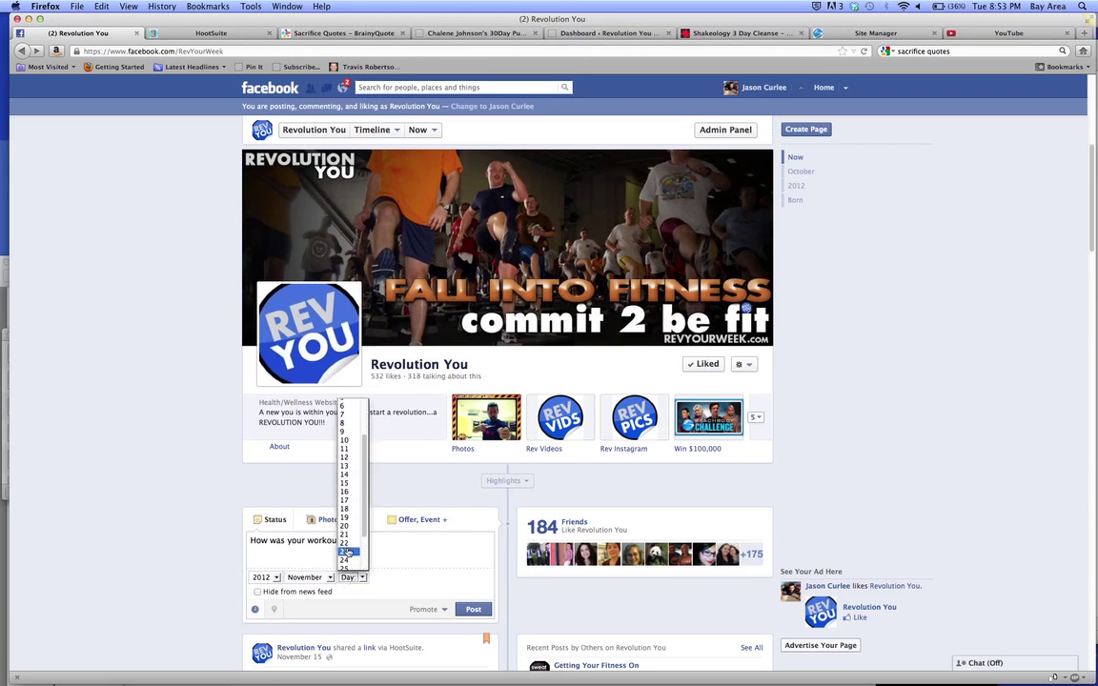
pyautogui.click(347, 560)
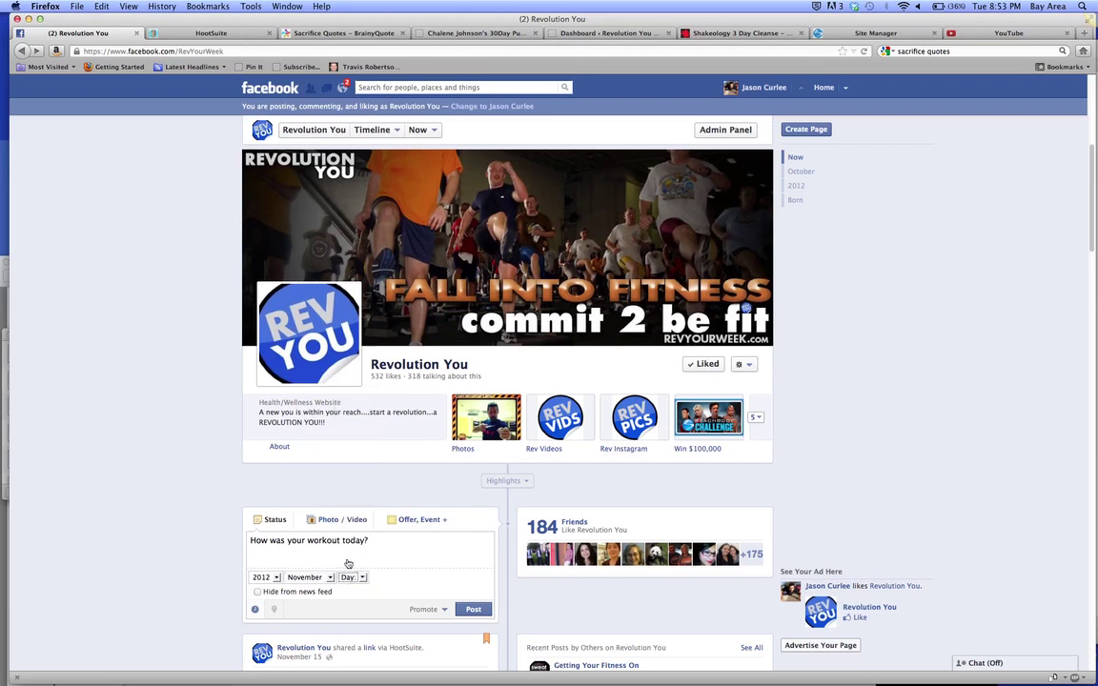
# Set the time to 8:10 PM, schedule the post, and dismiss the confirmation.
pyautogui.click(386, 578)
pyautogui.click(379, 577)
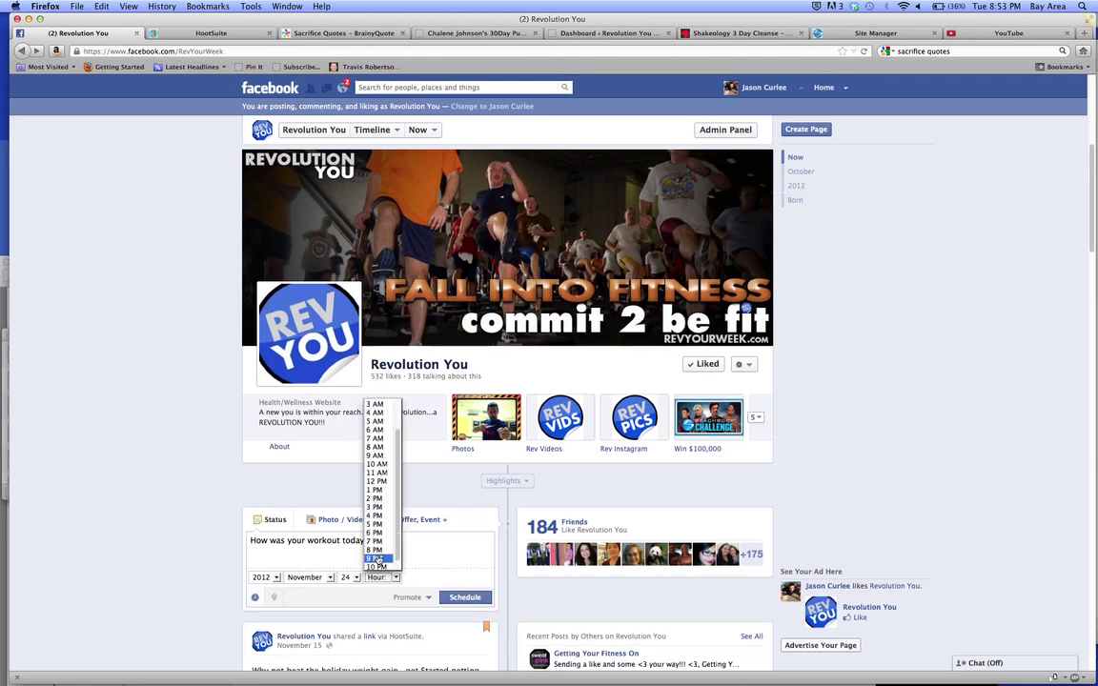
pyautogui.press('Escape')
pyautogui.click(379, 577)
pyautogui.click(419, 578)
pyautogui.click(420, 606)
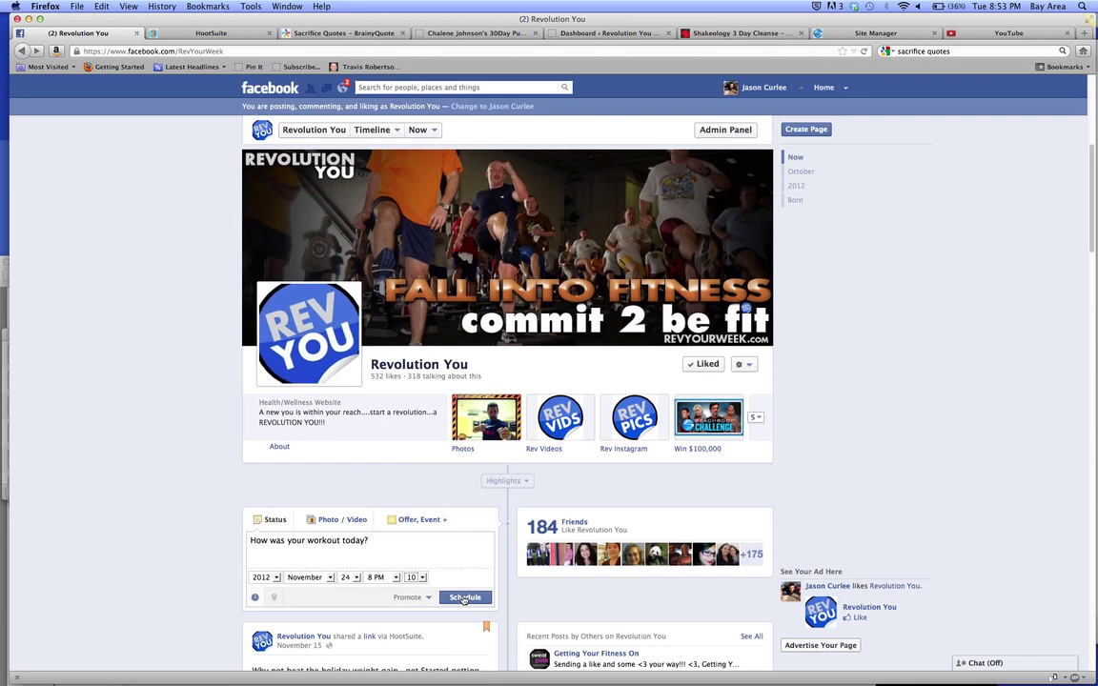
pyautogui.click(464, 598)
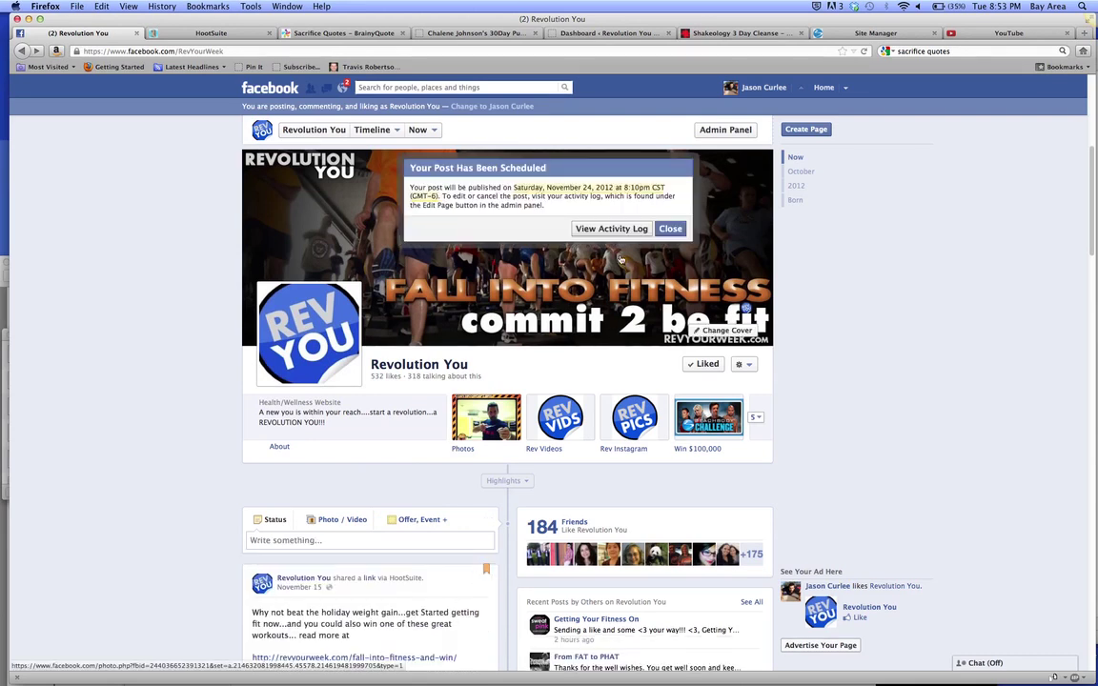
pyautogui.click(669, 230)
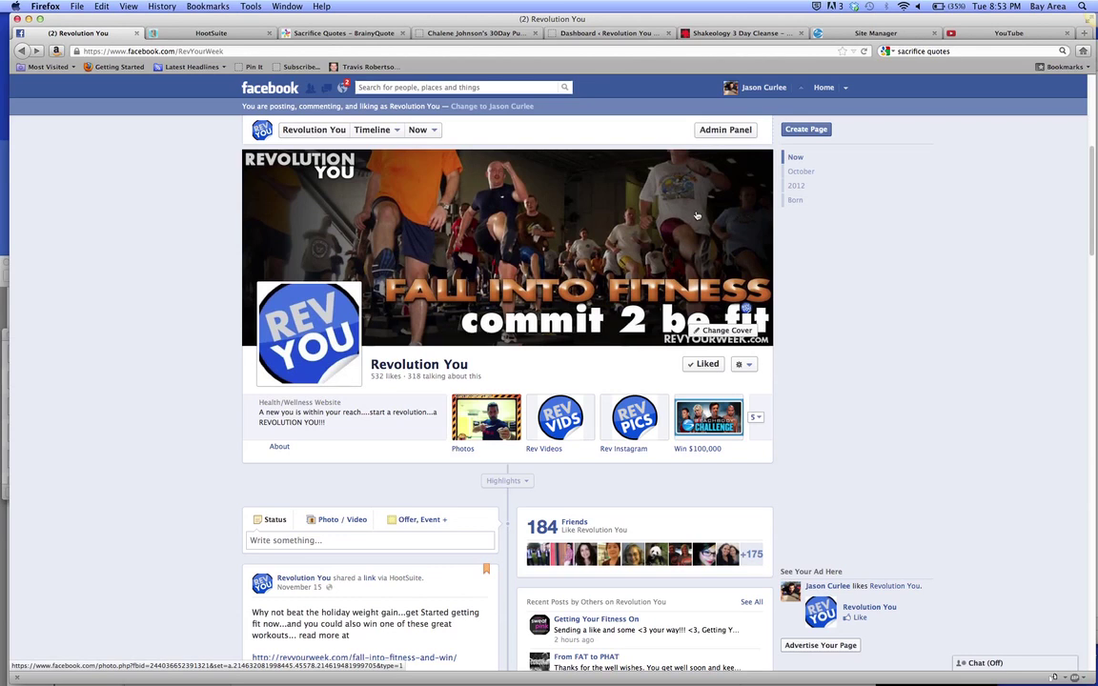
# Start a 'sched' status draft on the personal profile.
pyautogui.click(766, 87)
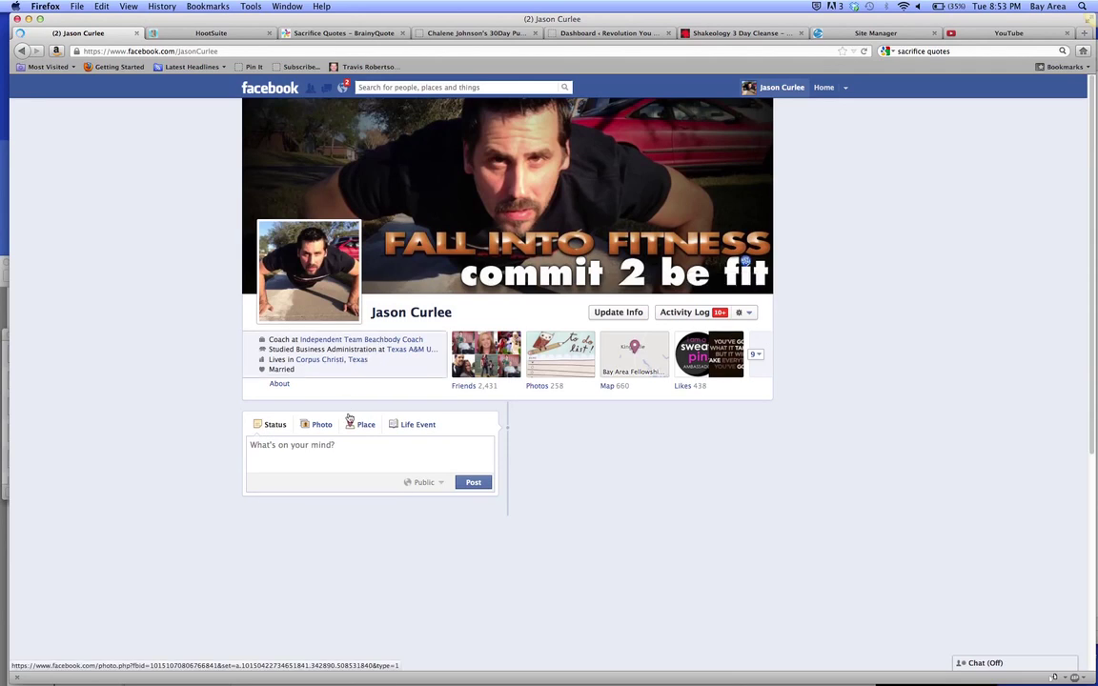
pyautogui.click(334, 453)
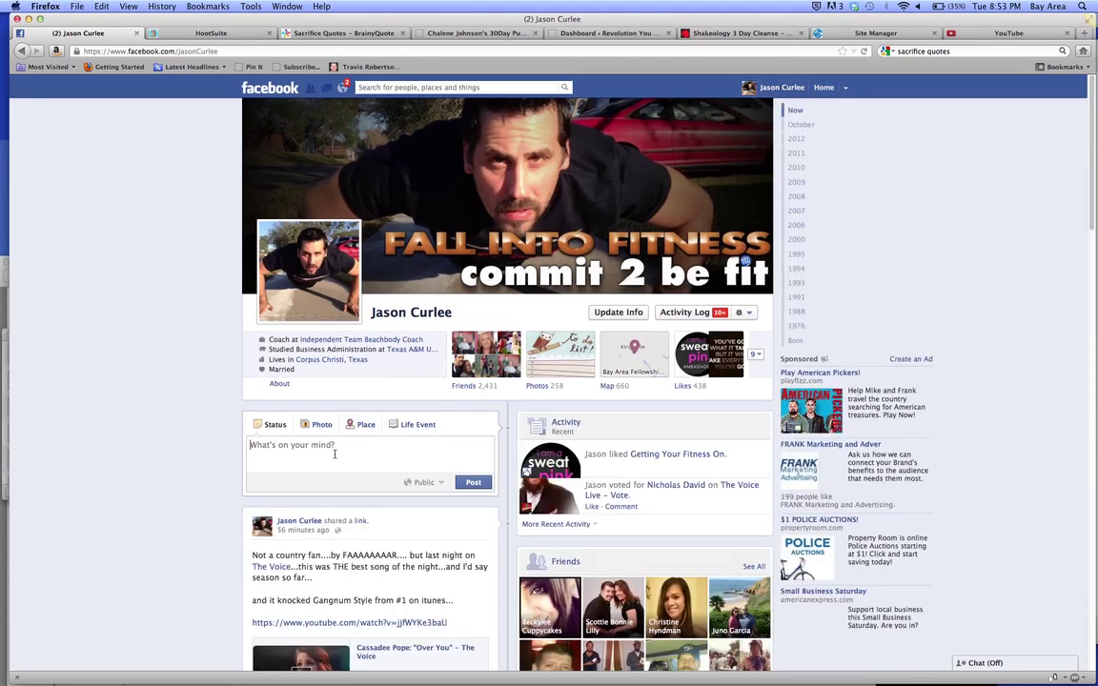
pyautogui.write('sh')
pyautogui.press('BackSpace')
pyautogui.write('ched')
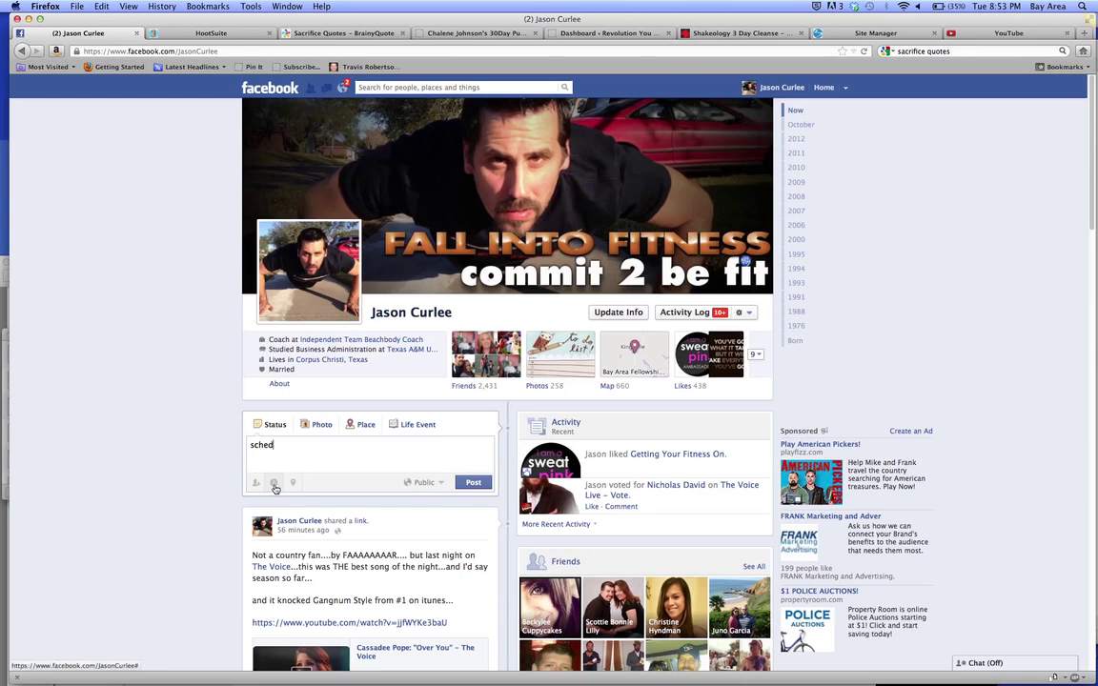
# Date the draft November 20, 2012, then go back toward the Revolution You page.
pyautogui.click(274, 485)
pyautogui.click(275, 485)
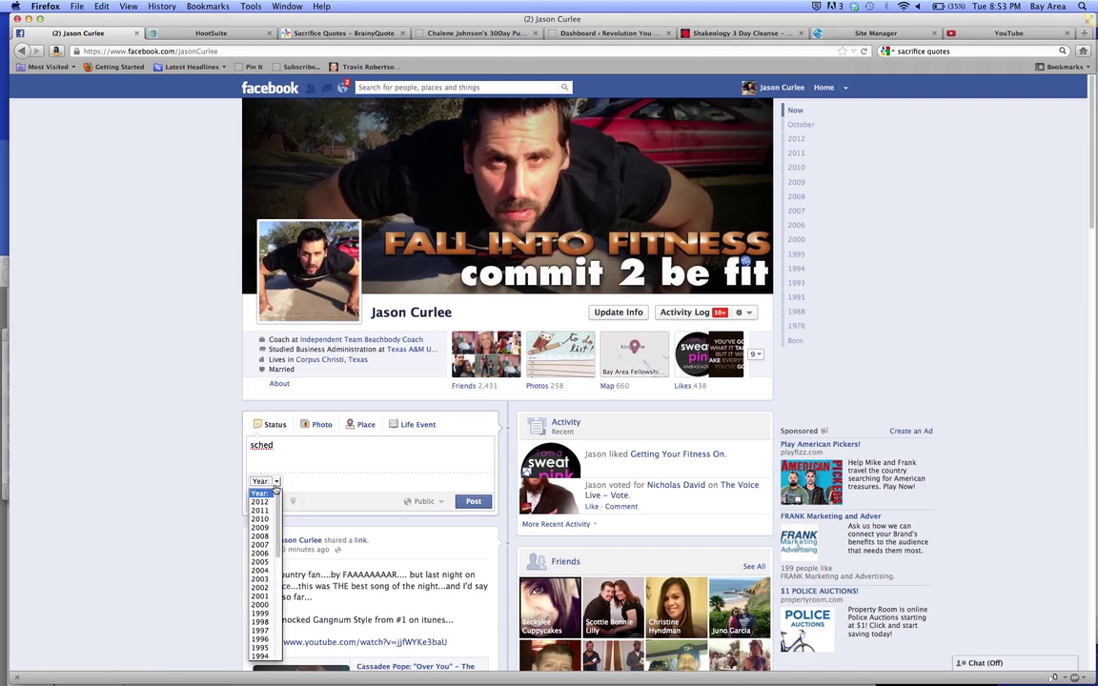
pyautogui.click(271, 489)
pyautogui.click(305, 485)
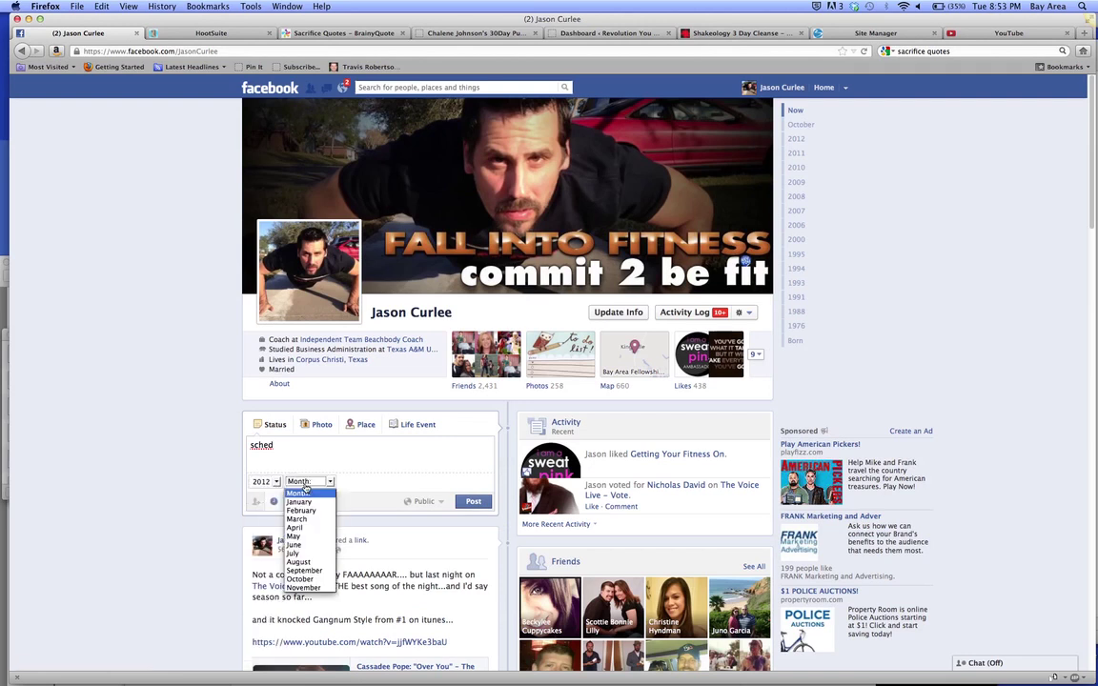
pyautogui.click(307, 588)
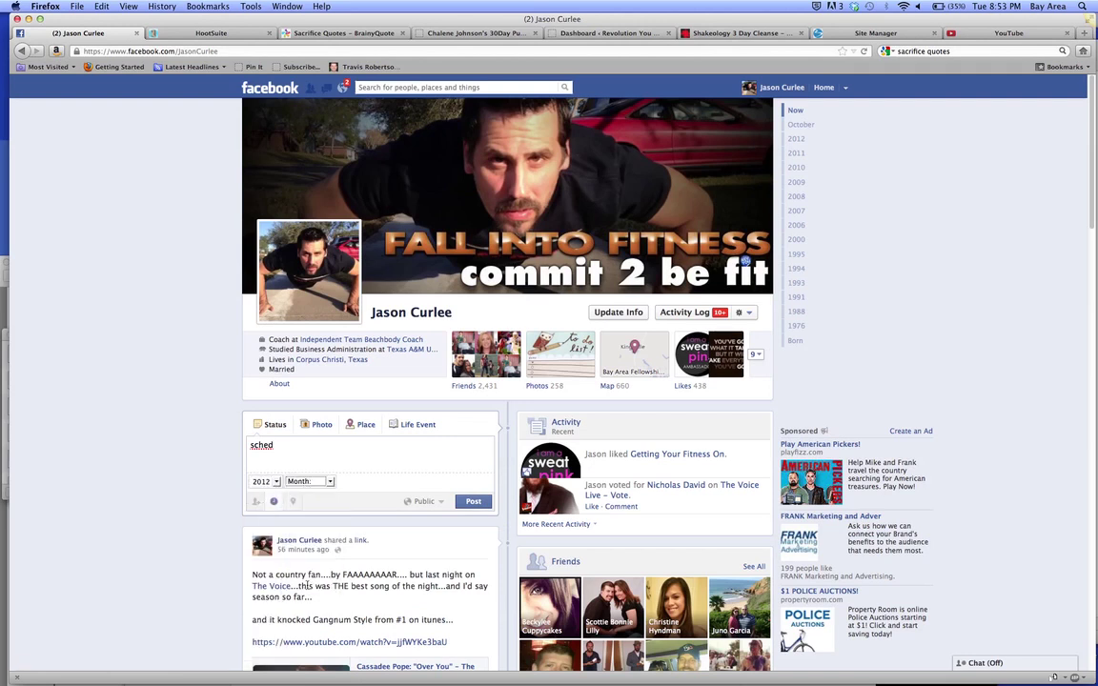
pyautogui.click(353, 484)
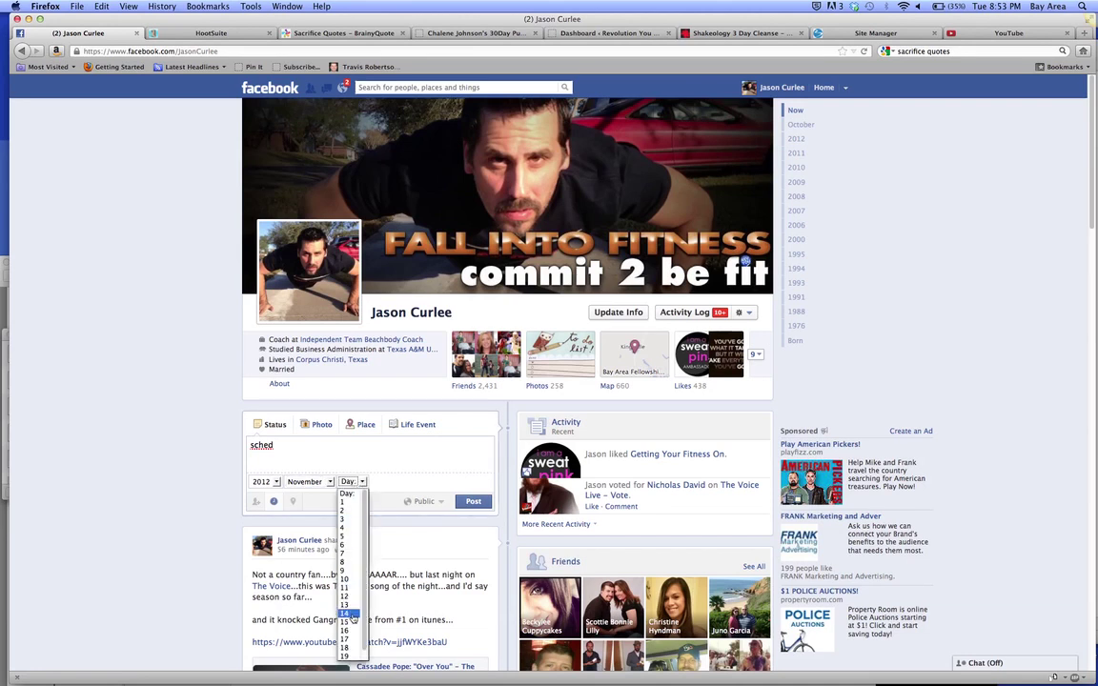
pyautogui.click(353, 656)
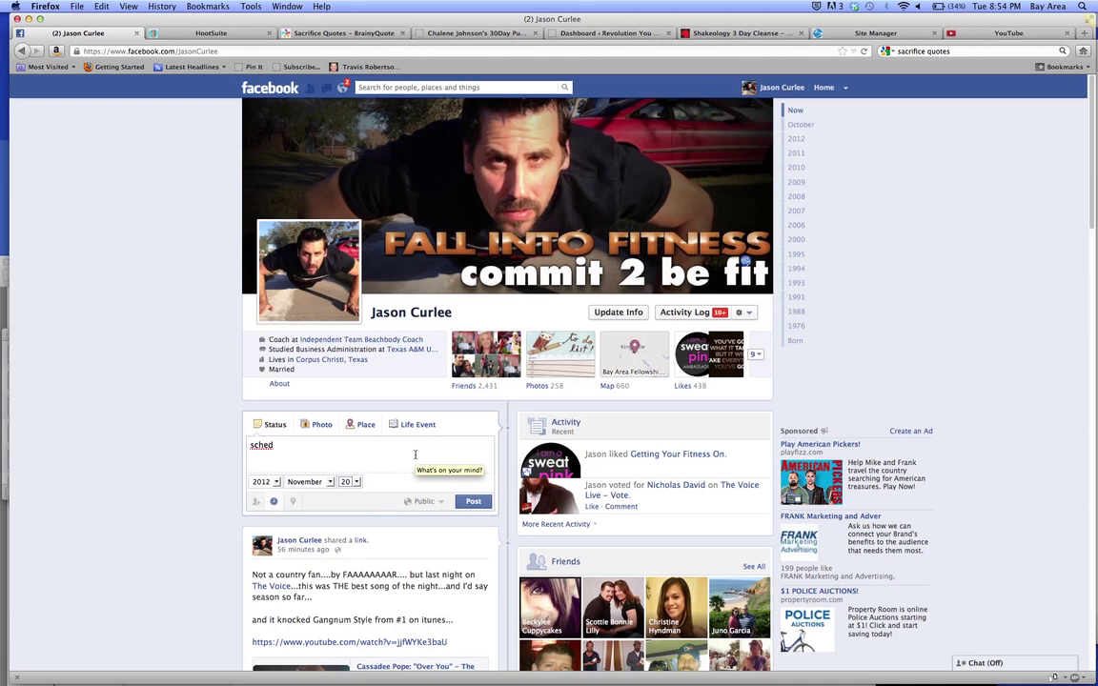
pyautogui.click(25, 52)
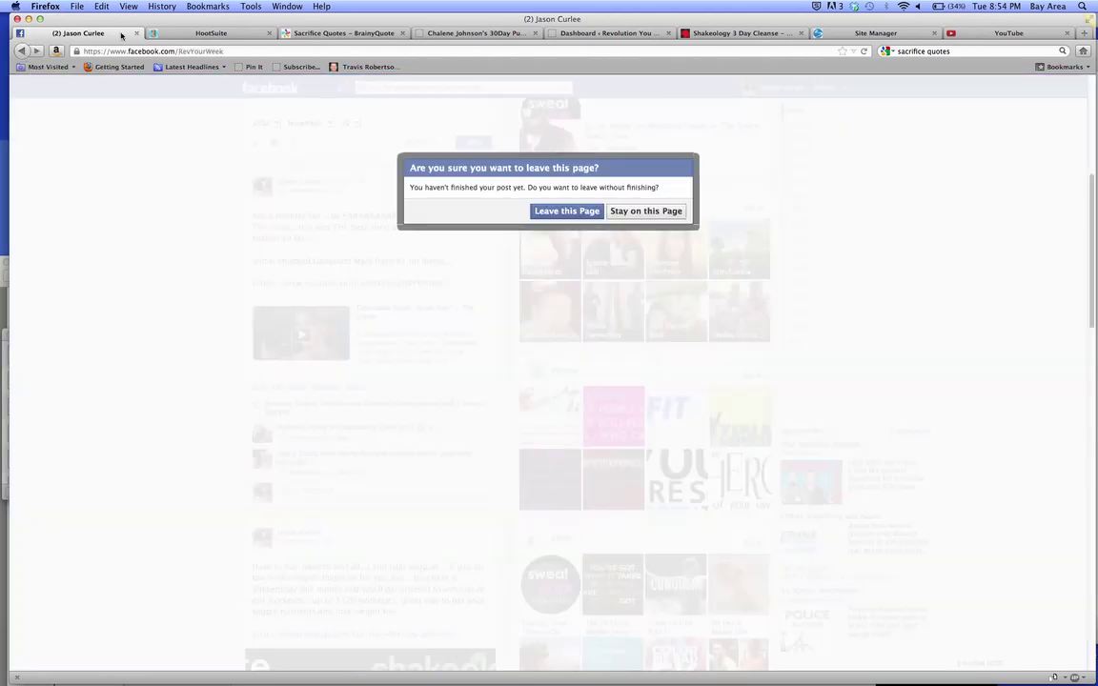
# Check the Revolution You streams in HootSuite, then return to the scheduled posts list for Nov 21-24.
pyautogui.click(566, 212)
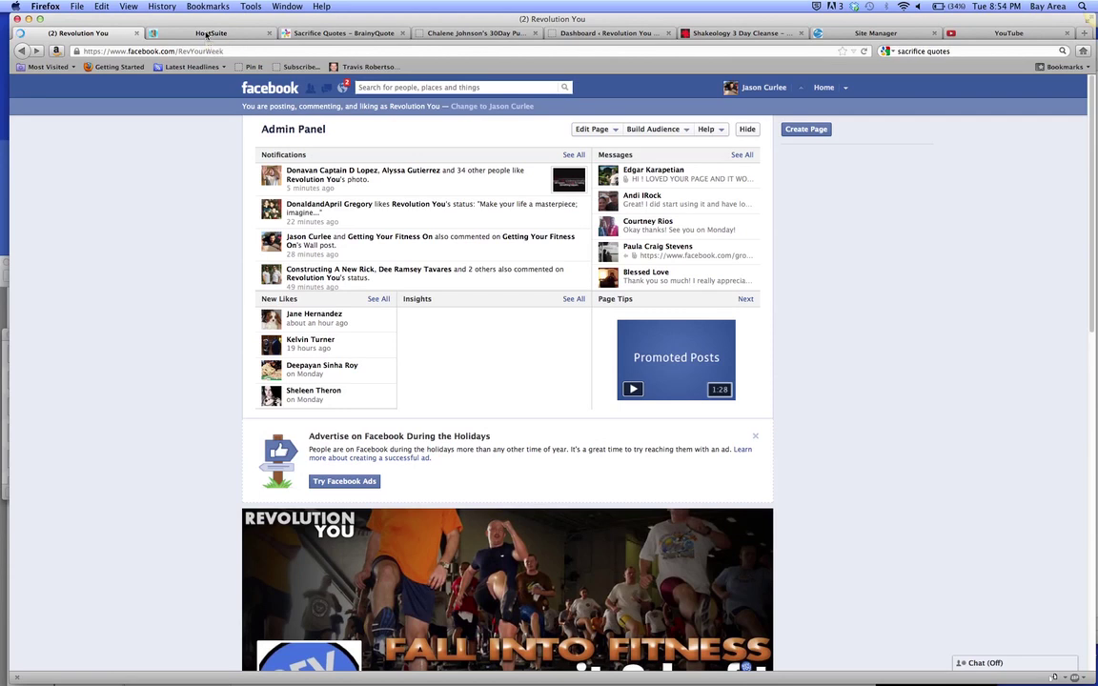
pyautogui.click(207, 35)
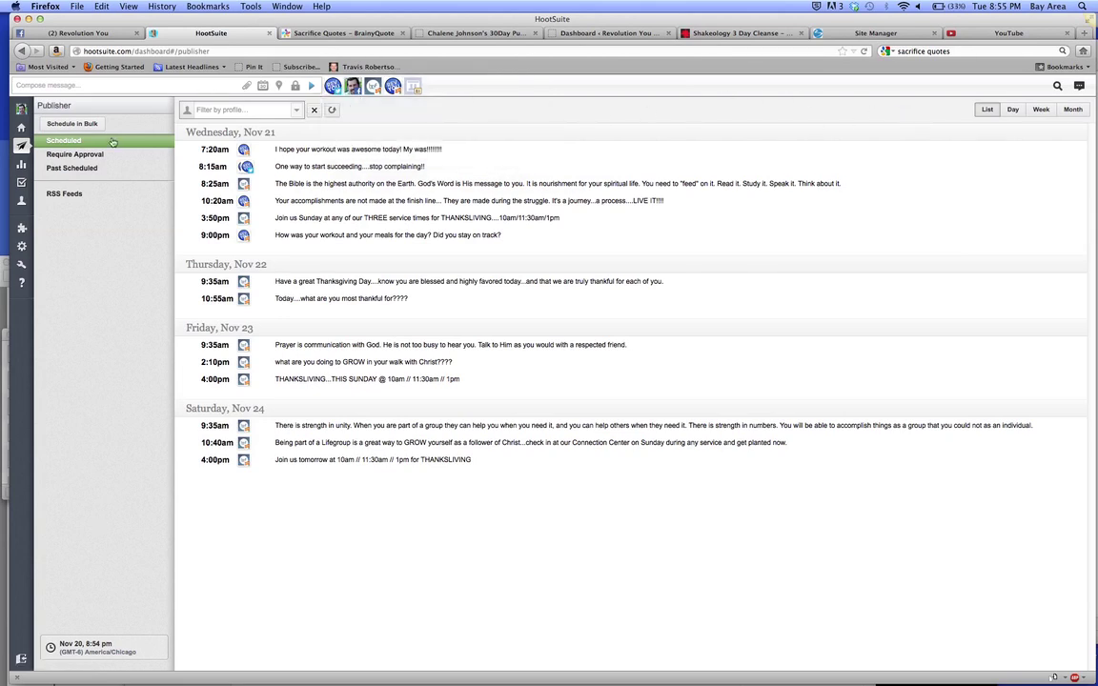
pyautogui.moveTo(21, 144)
pyautogui.click(20, 127)
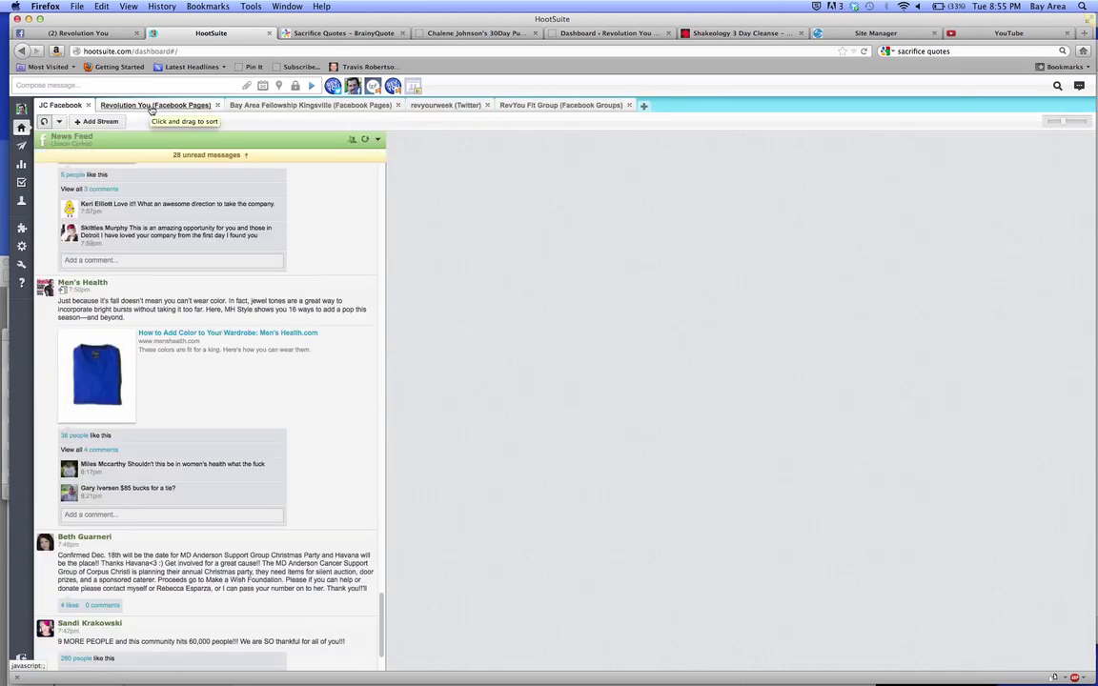
pyautogui.click(151, 107)
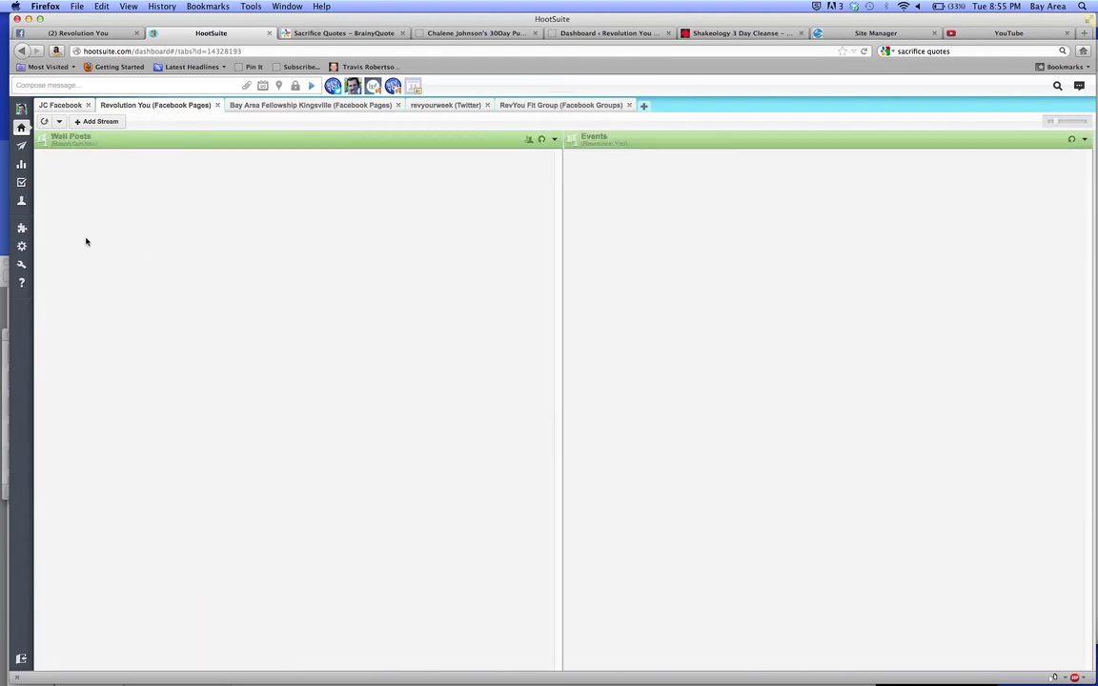
pyautogui.click(22, 148)
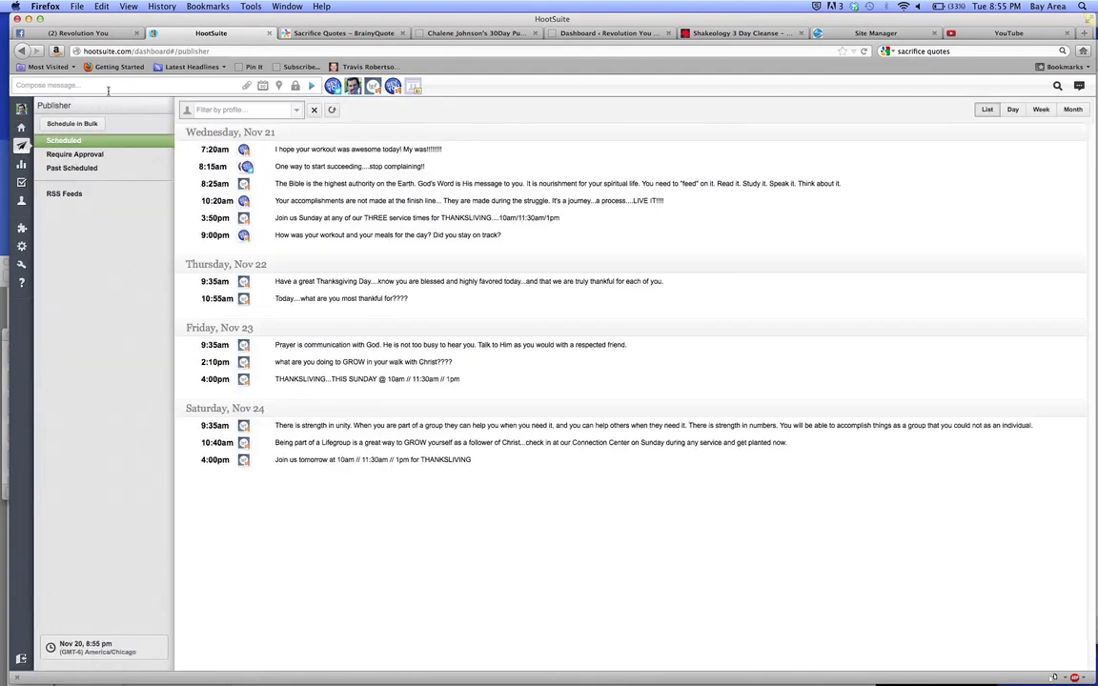
# Start a new HootSuite message and copy Steve Prefontaine's sacrifice quote from BrainyQuote.
pyautogui.click(108, 87)
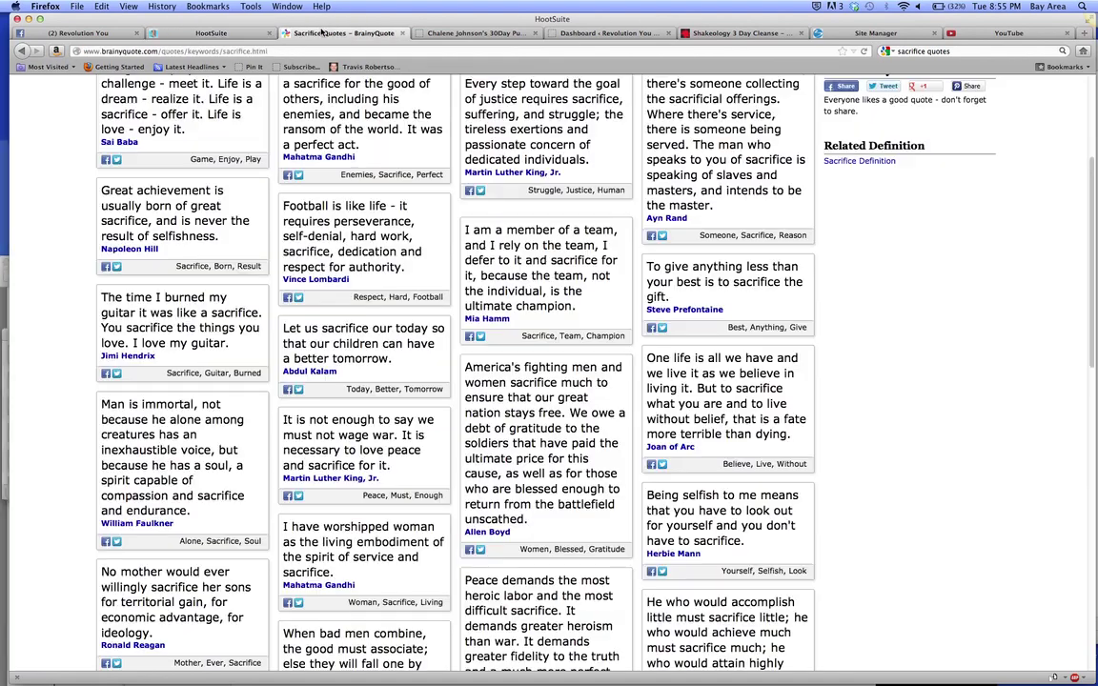
pyautogui.click(292, 32)
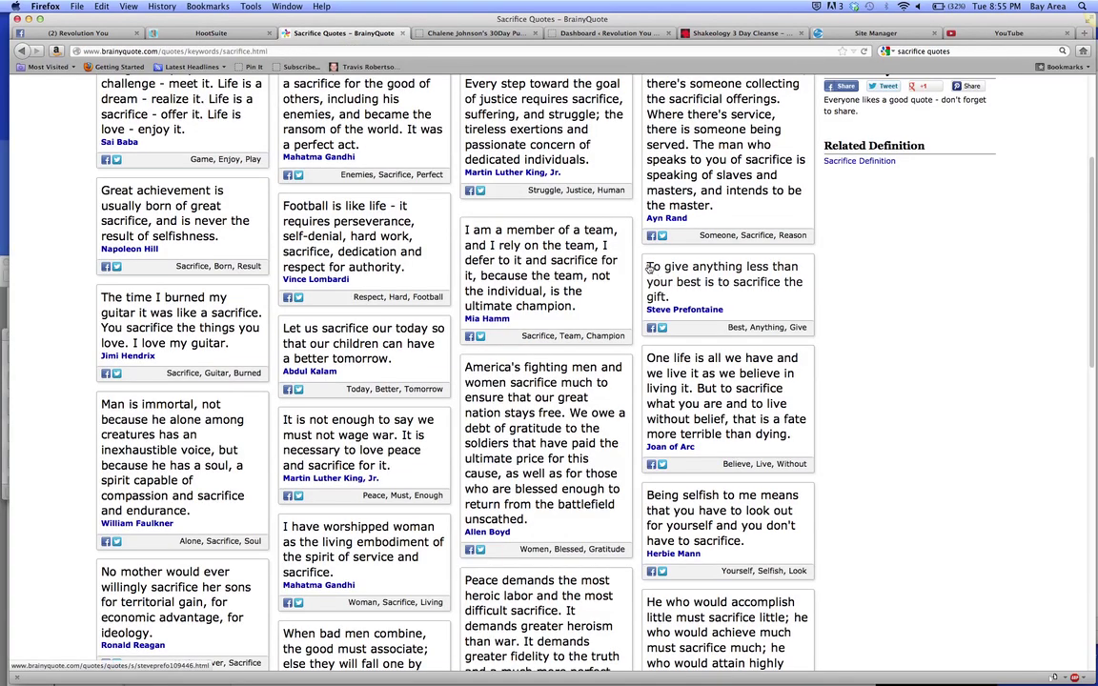
pyautogui.moveTo(649, 269); pyautogui.dragTo(708, 297)
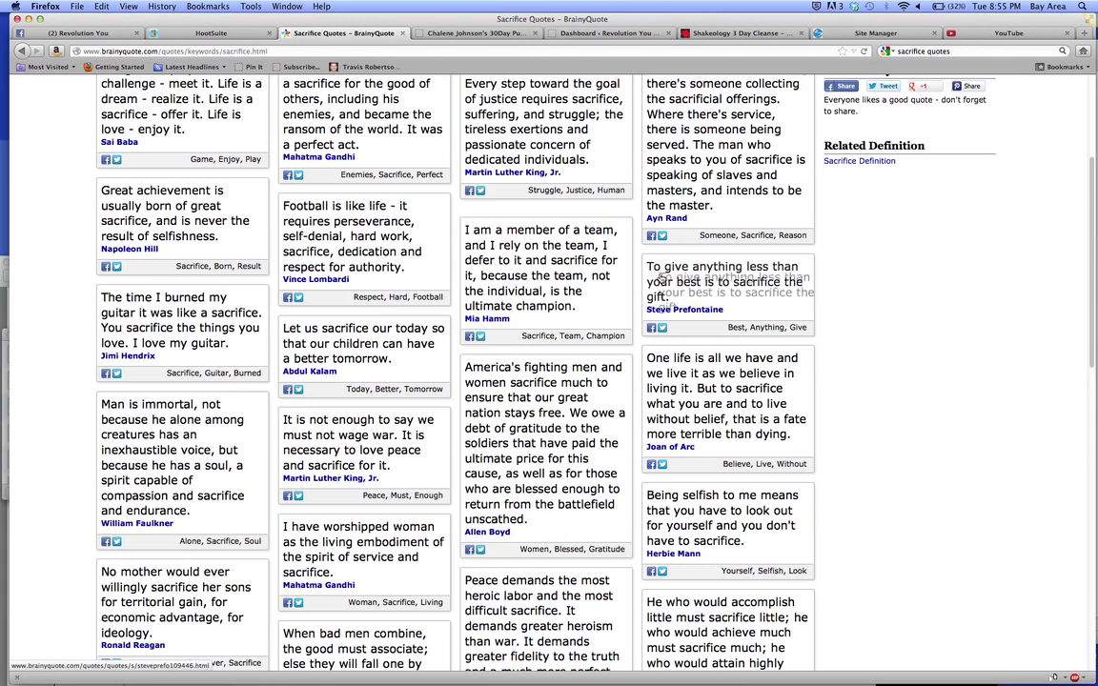
pyautogui.click(636, 267)
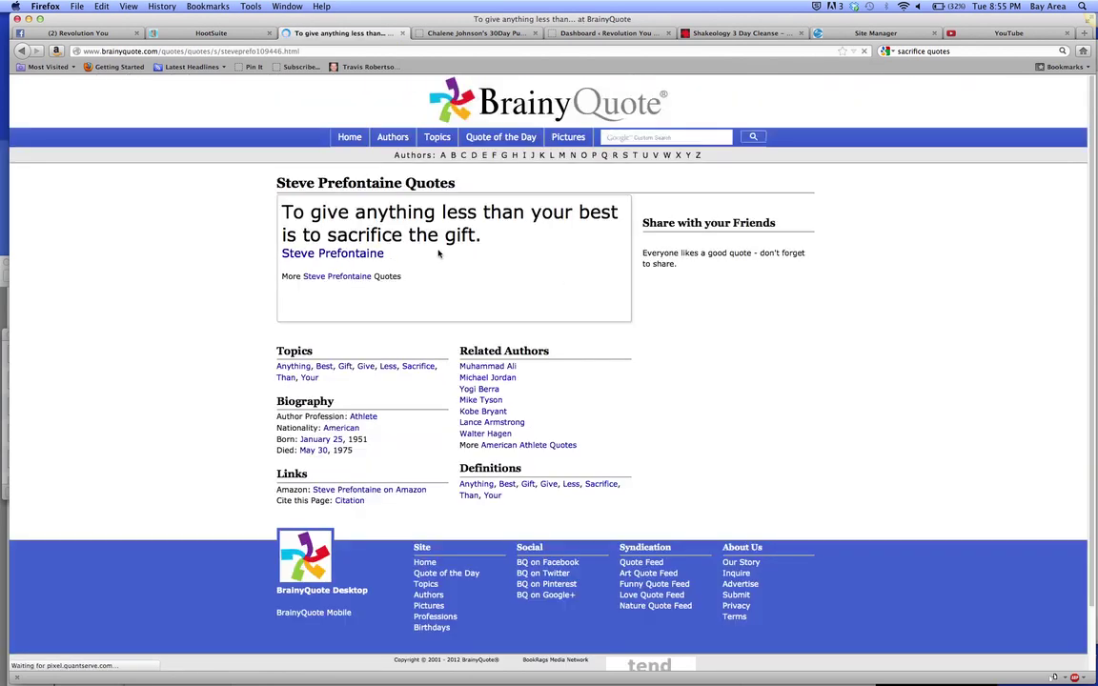
pyautogui.moveTo(410, 257); pyautogui.dragTo(283, 210)
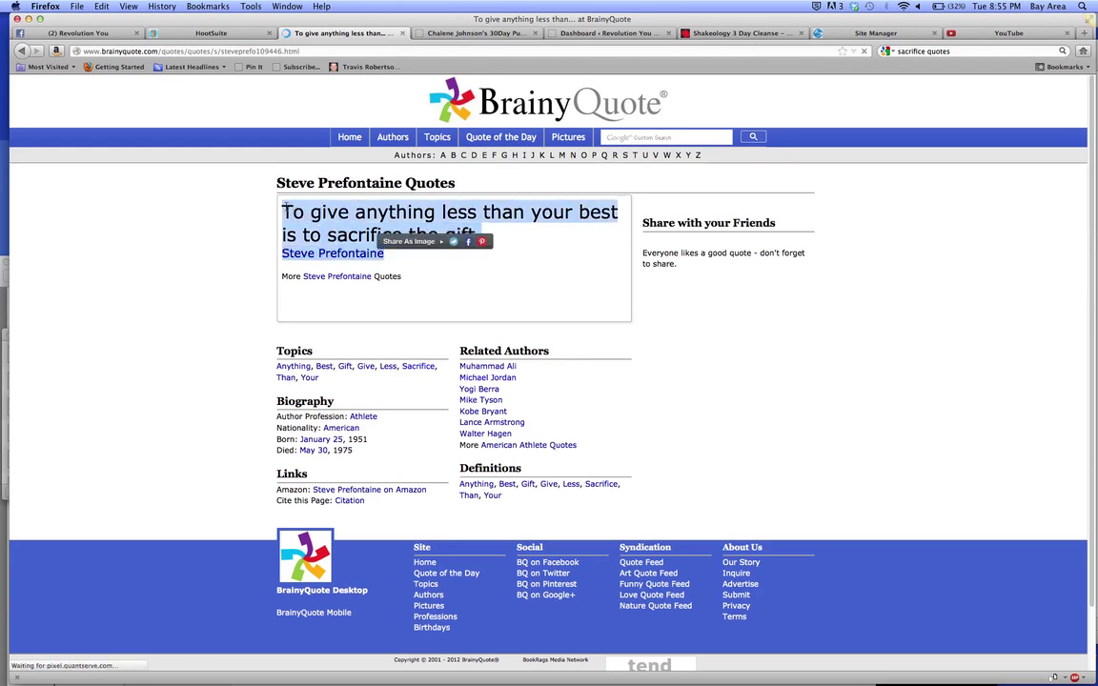
pyautogui.click(201, 35)
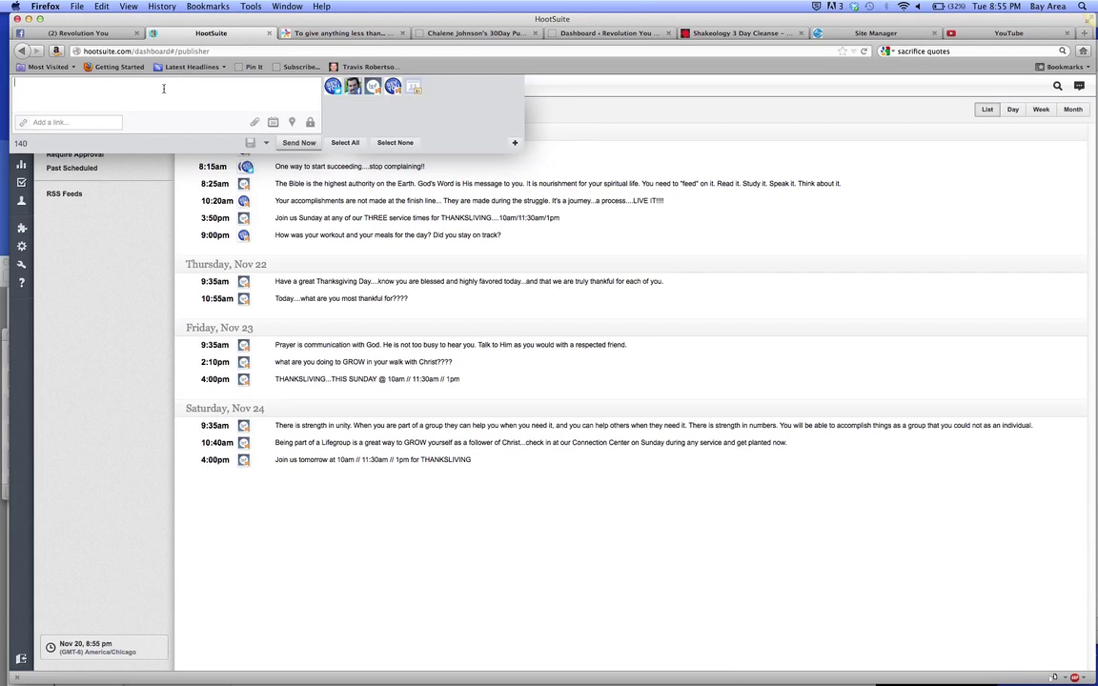
# Paste the quote with ' - Steve Prefontaine' and target the Revolution You profile.
pyautogui.write('To give anything less than your best is to sacrifice the gift. Steve Prefontaine')
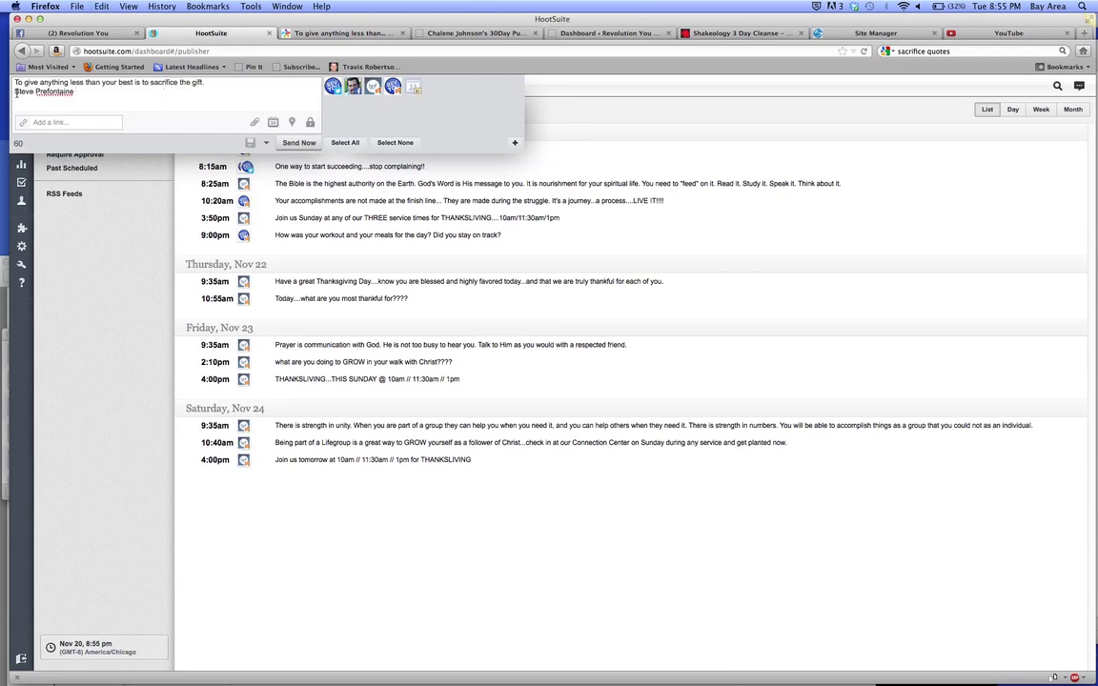
pyautogui.press('BackSpace')
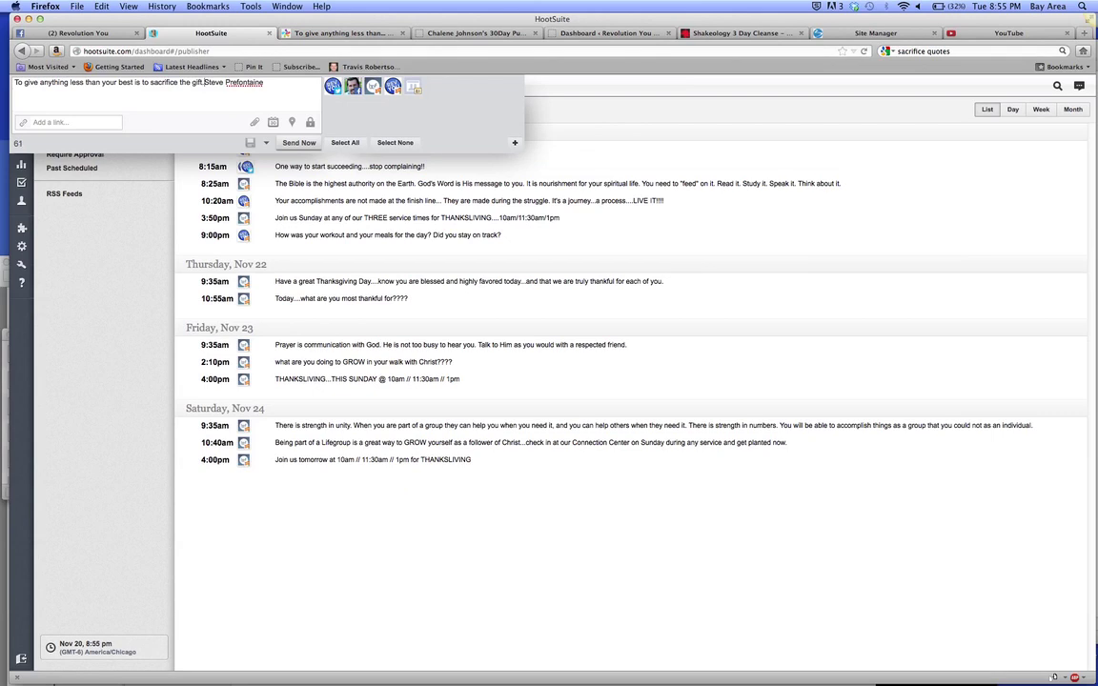
pyautogui.write('-')
pyautogui.click(390, 88)
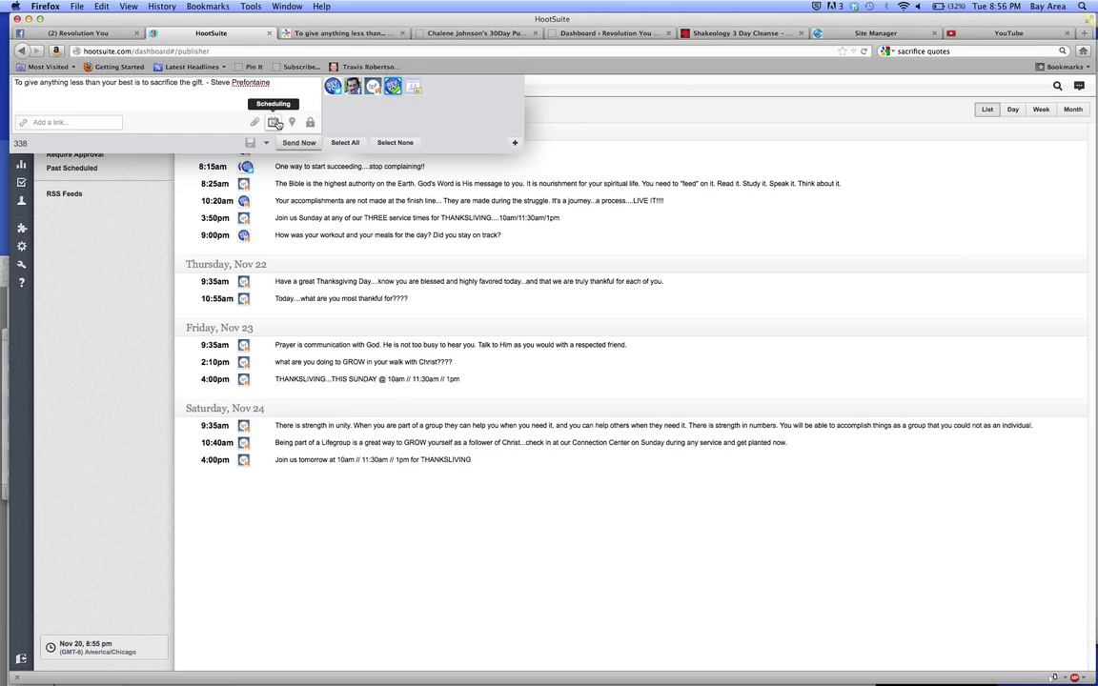
# Schedule the quote for Wednesday, November 21 at 9:45 AM.
pyautogui.click(275, 123)
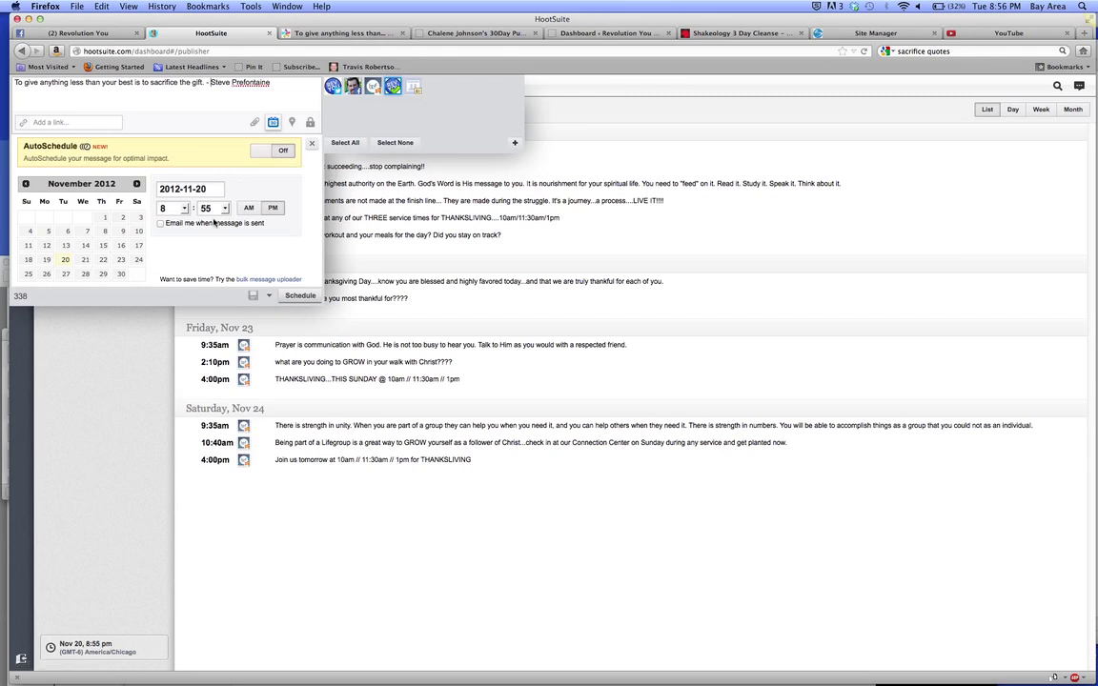
pyautogui.click(86, 261)
pyautogui.click(248, 209)
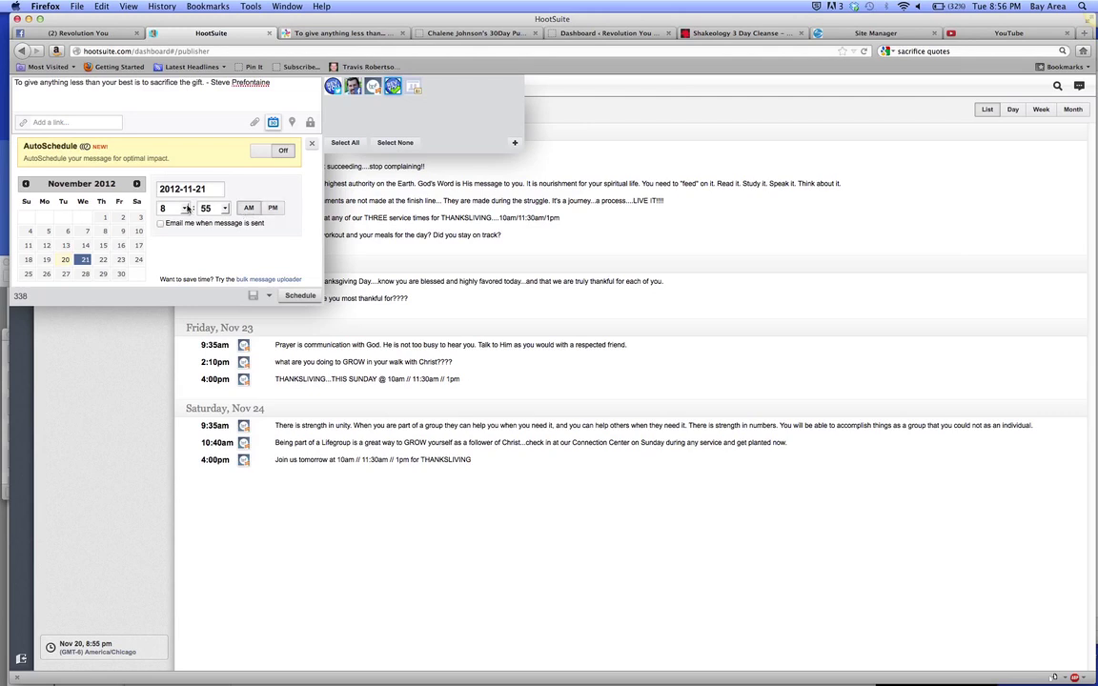
pyautogui.click(226, 209)
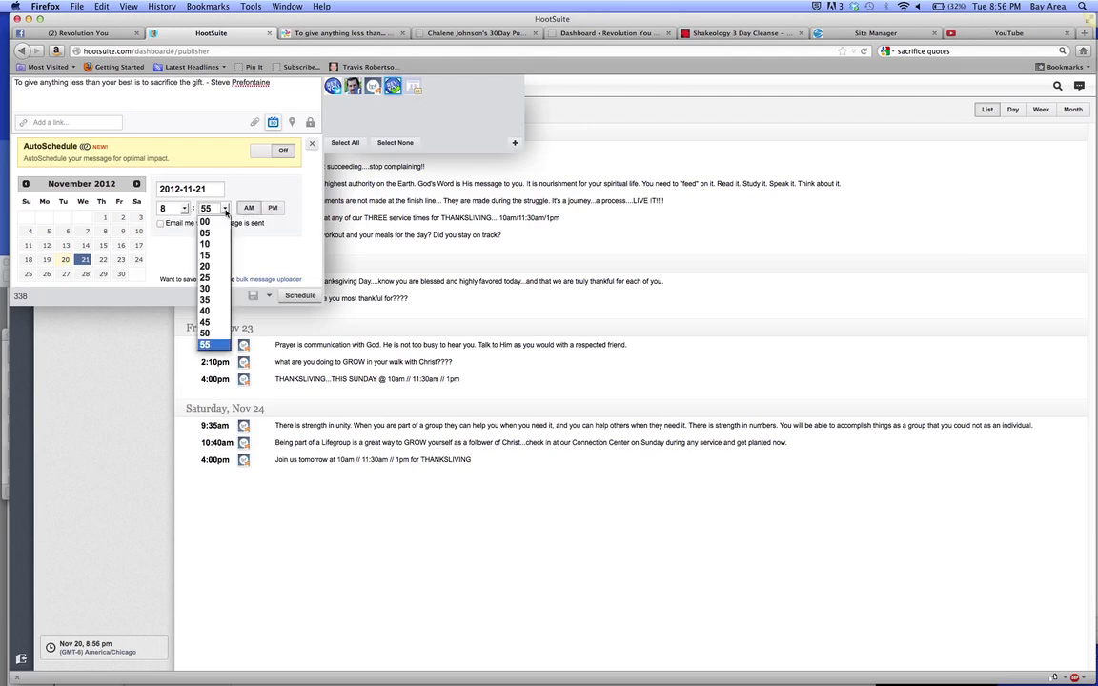
pyautogui.click(212, 322)
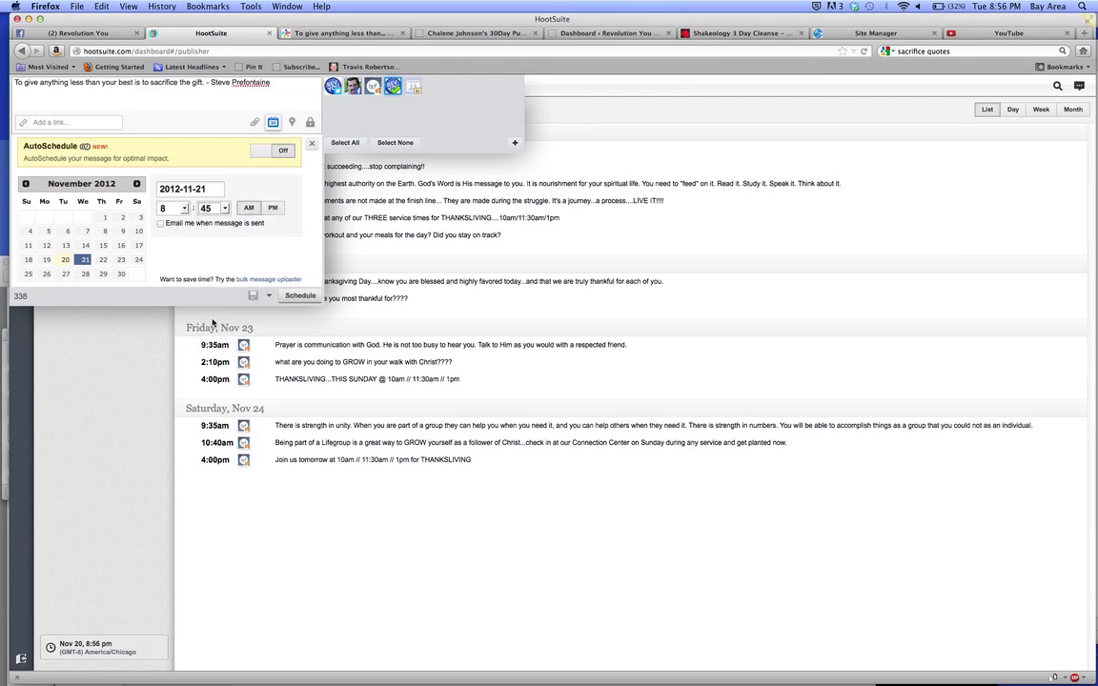
pyautogui.click(185, 211)
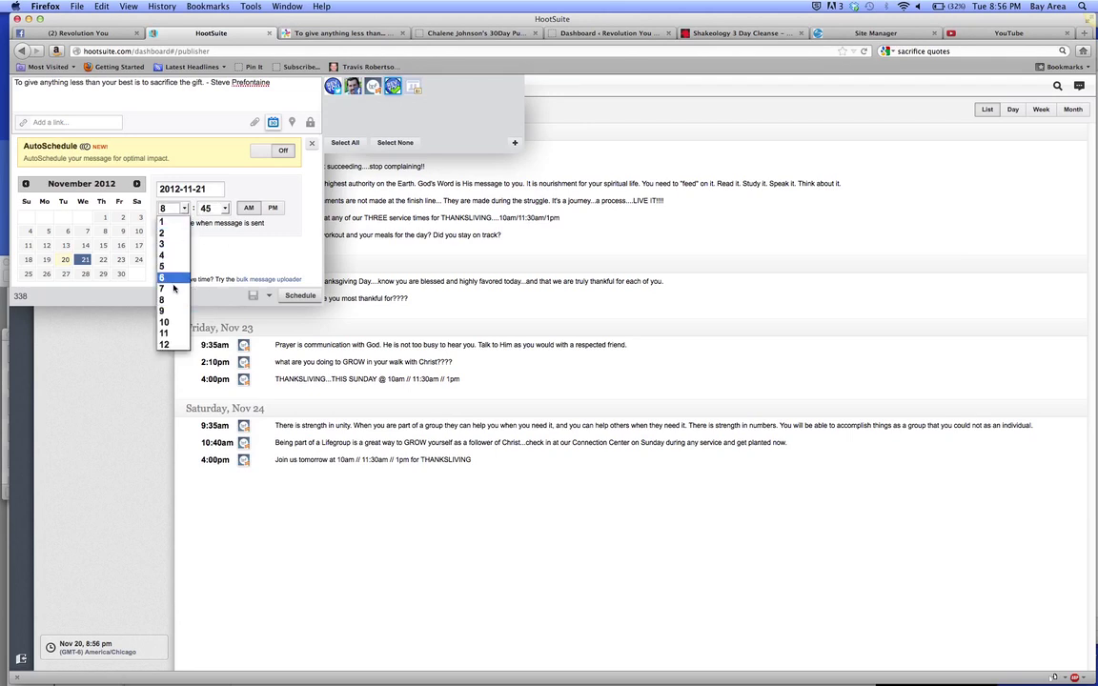
pyautogui.click(171, 312)
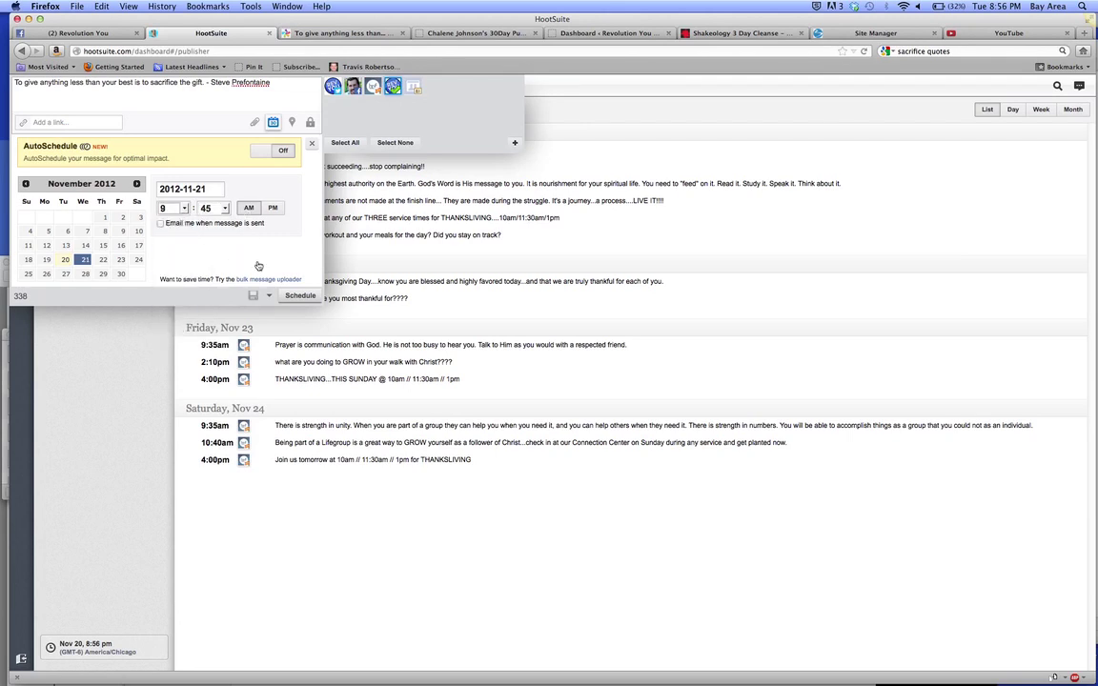
pyautogui.click(288, 297)
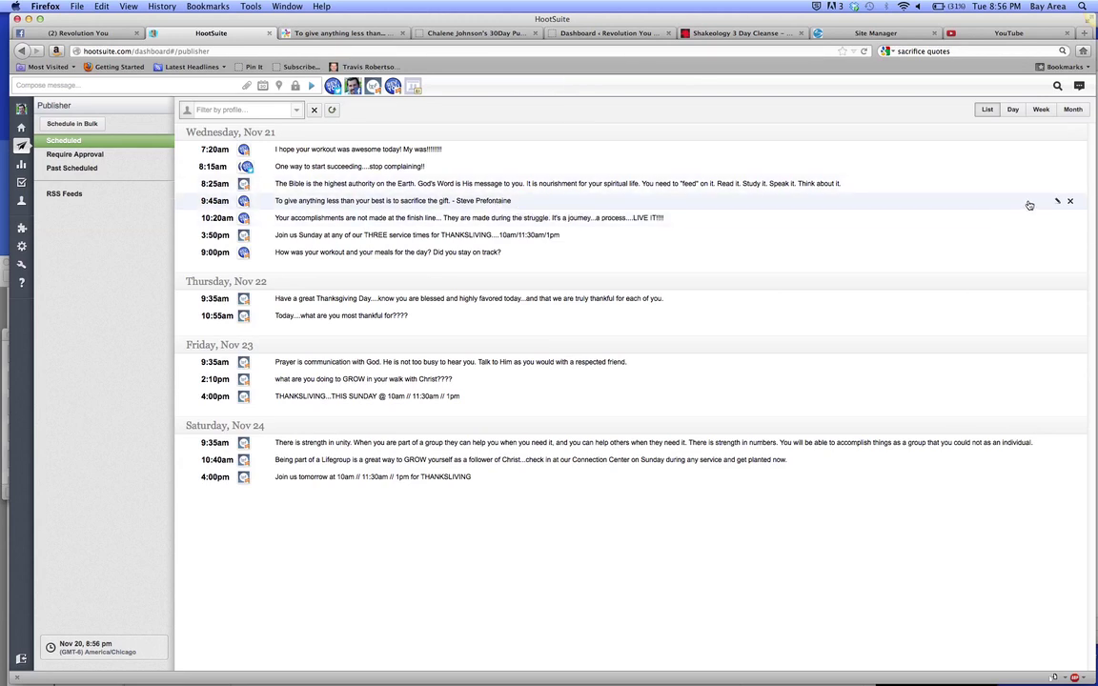
# Reschedule the quote to 9:45 PM, save, and return to the Revolution You Facebook page.
pyautogui.click(1057, 202)
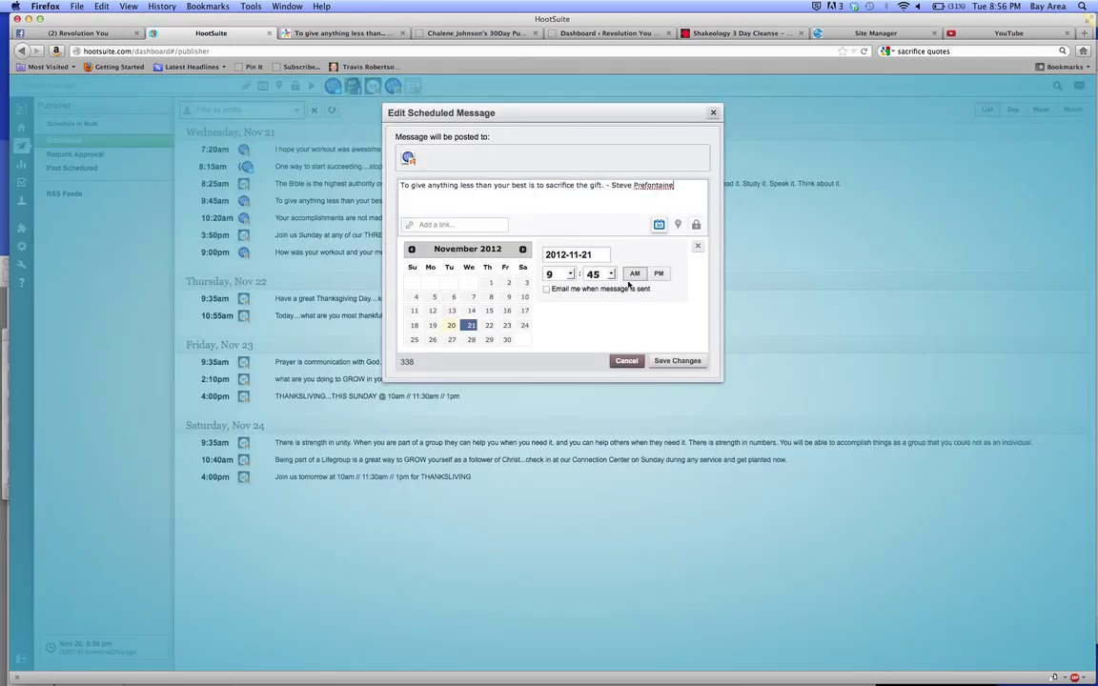
pyautogui.click(657, 278)
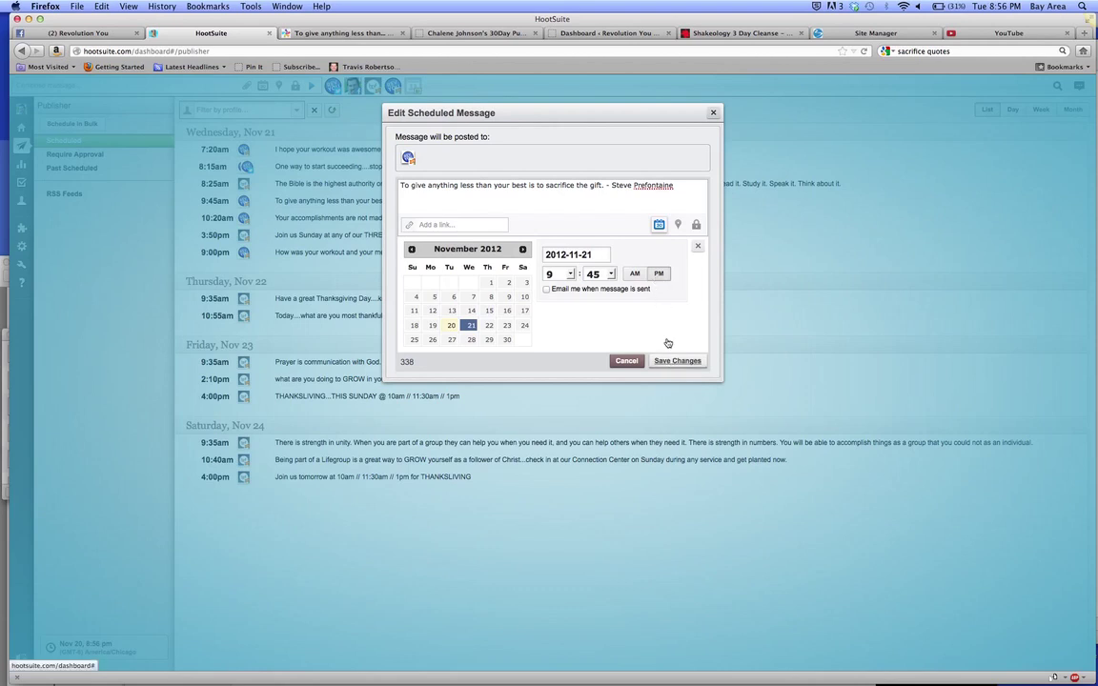
pyautogui.click(664, 366)
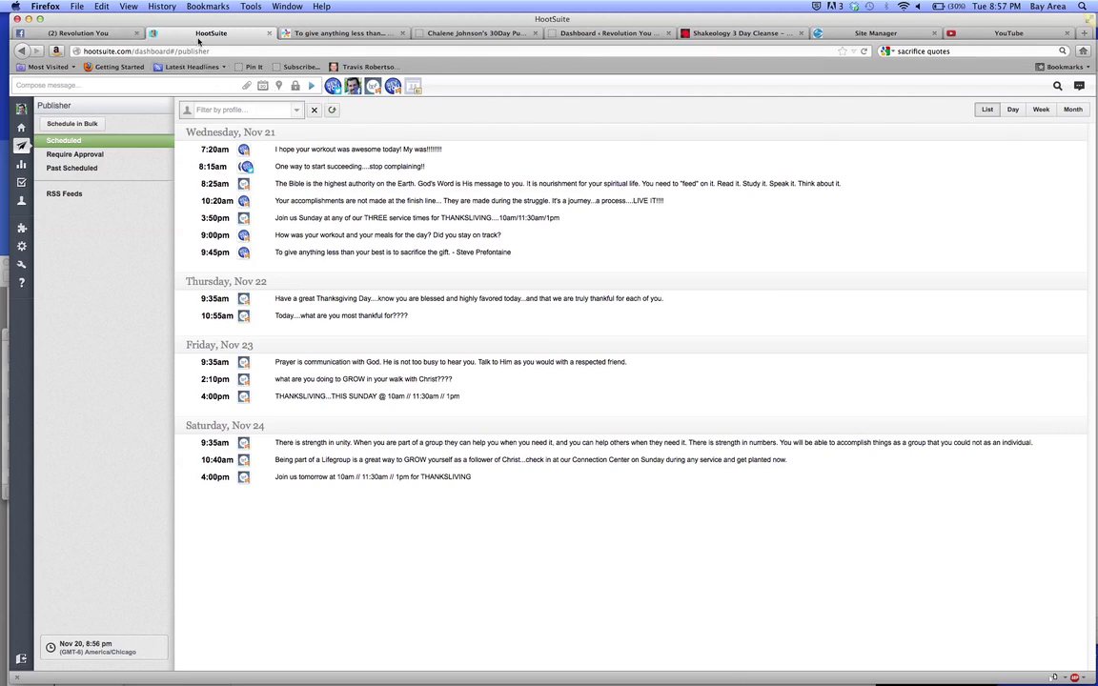
pyautogui.click(109, 35)
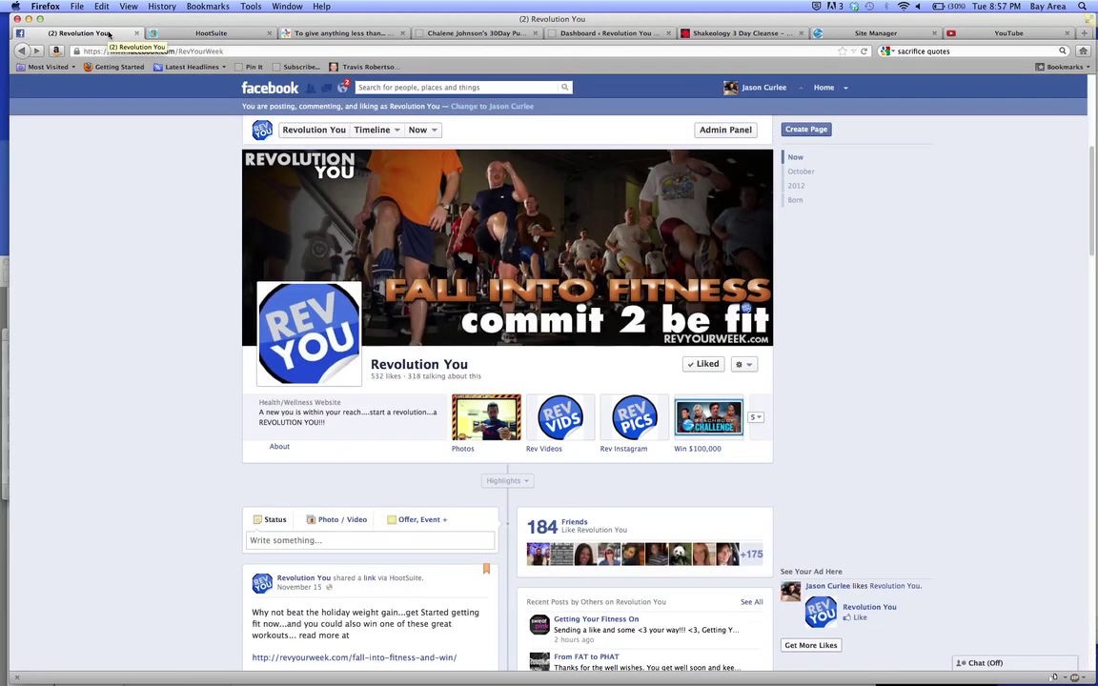